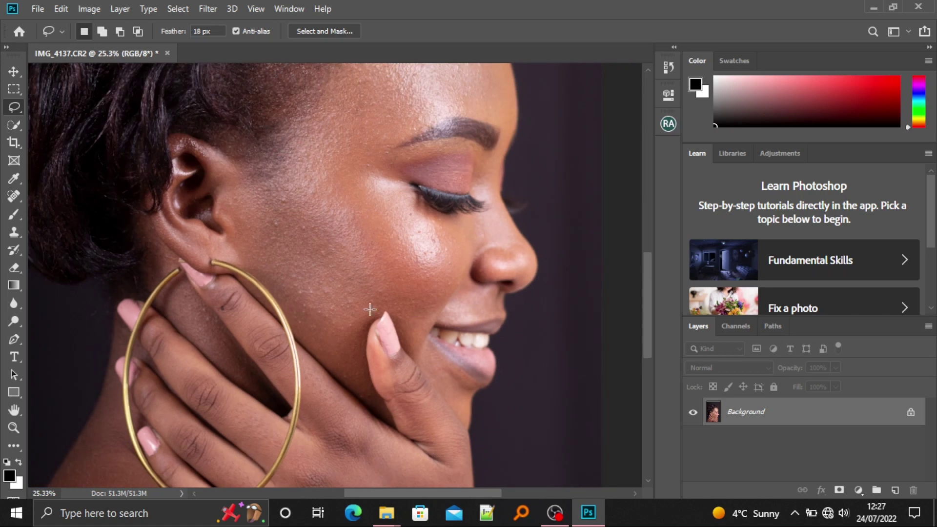
{"action": "scroll", "coordinate": [409, 374], "scroll_direction": "up", "scroll_amount": 2}
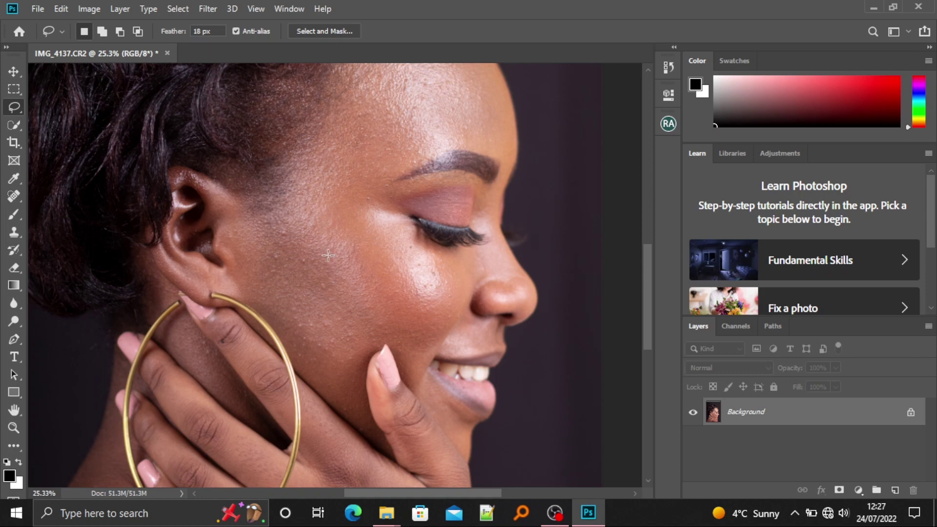
{"action": "scroll", "coordinate": [335, 299], "scroll_direction": "down", "scroll_amount": 3}
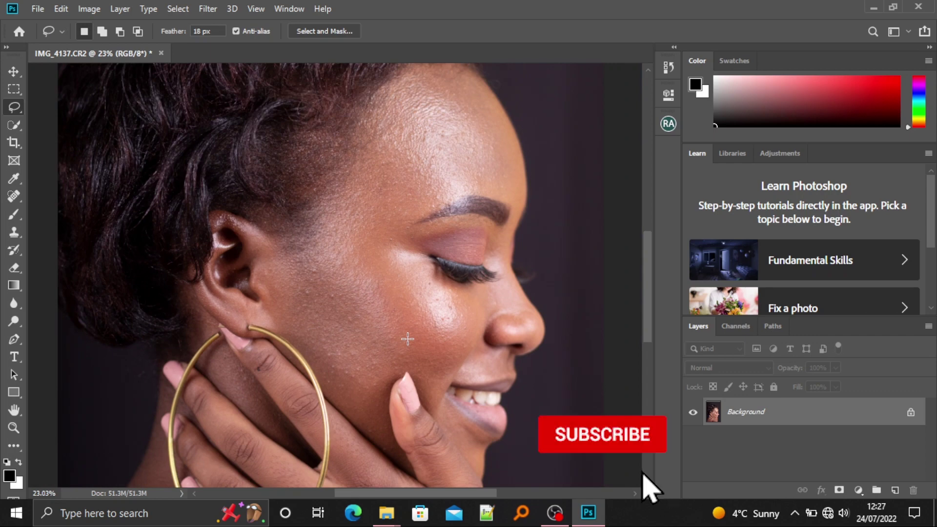
{"action": "scroll", "coordinate": [350, 332], "scroll_direction": "up", "scroll_amount": 3}
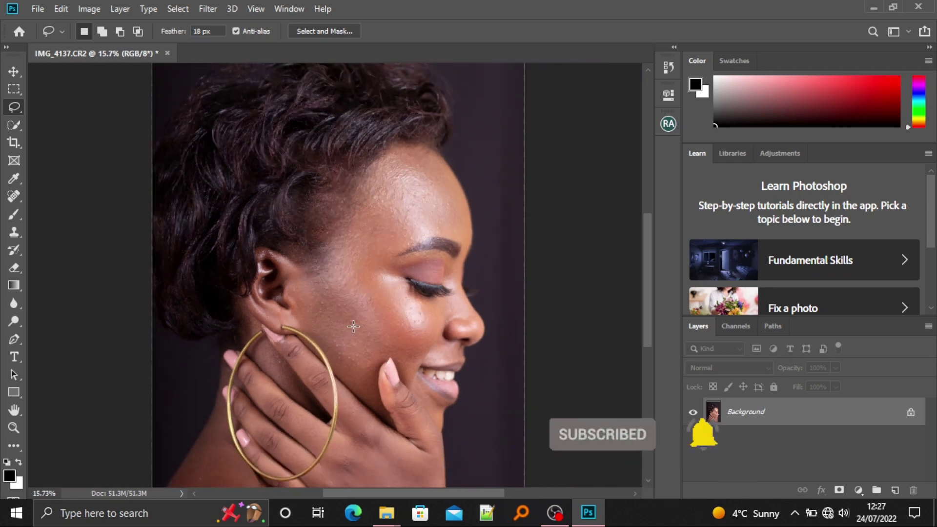
{"action": "scroll", "coordinate": [354, 327], "scroll_direction": "up", "scroll_amount": 2}
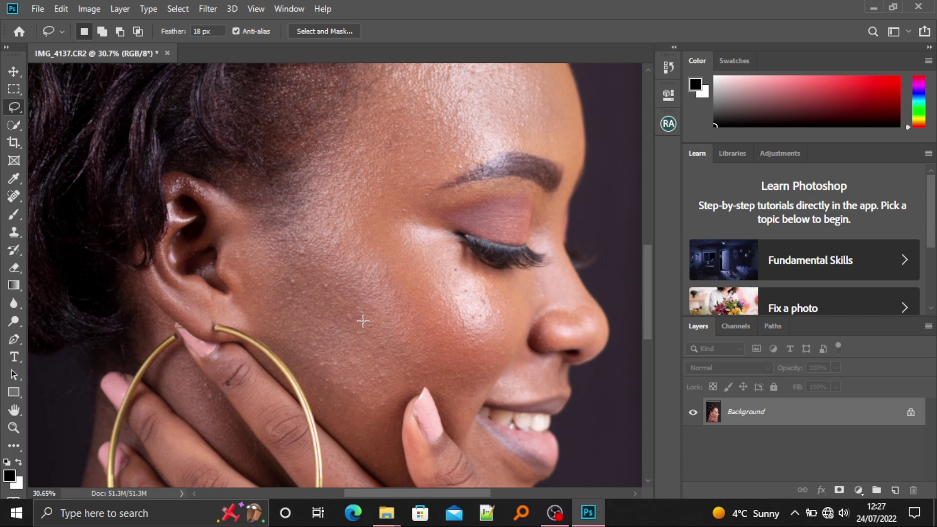
Duplicate the Background layer within the same document and name the copy TONES.
{"action": "right_click", "coordinate": [767, 420]}
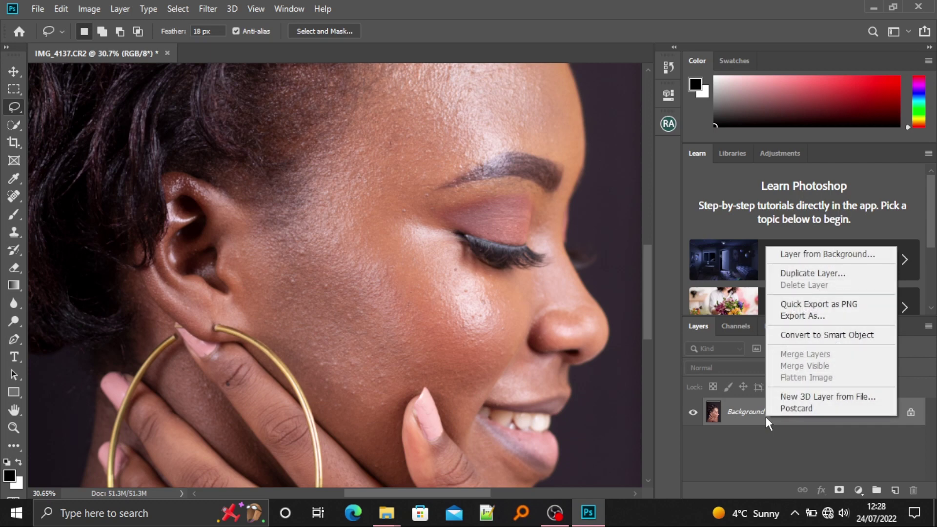
{"action": "left_click", "coordinate": [813, 275]}
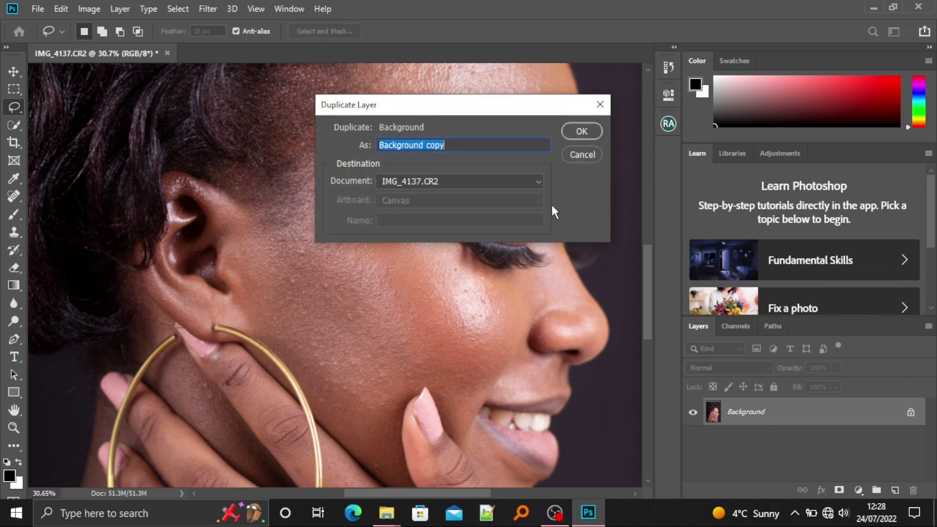
{"action": "type", "text": "TONES"}
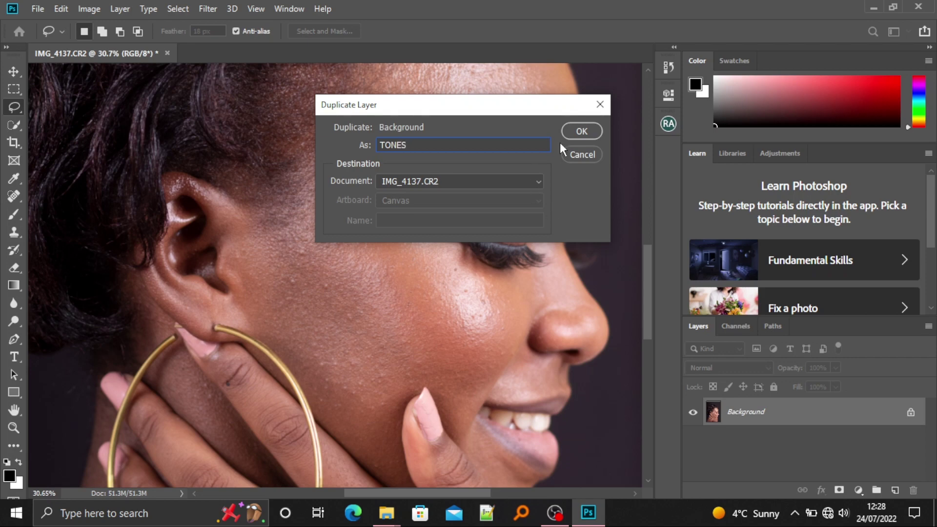
{"action": "left_click", "coordinate": [586, 134]}
Duplicate the TONES layer and name the copy TEXTURES.
{"action": "right_click", "coordinate": [760, 417]}
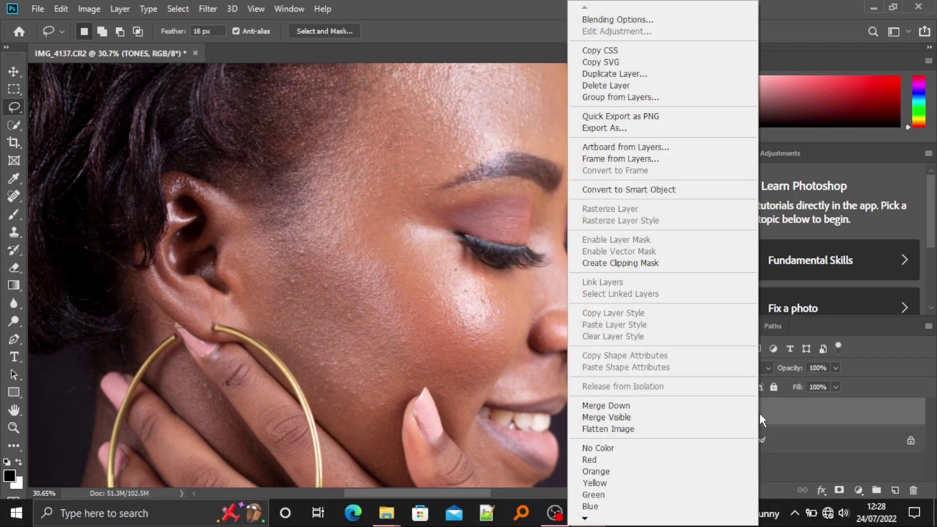
{"action": "left_click", "coordinate": [617, 72]}
{"action": "type", "text": "T"}
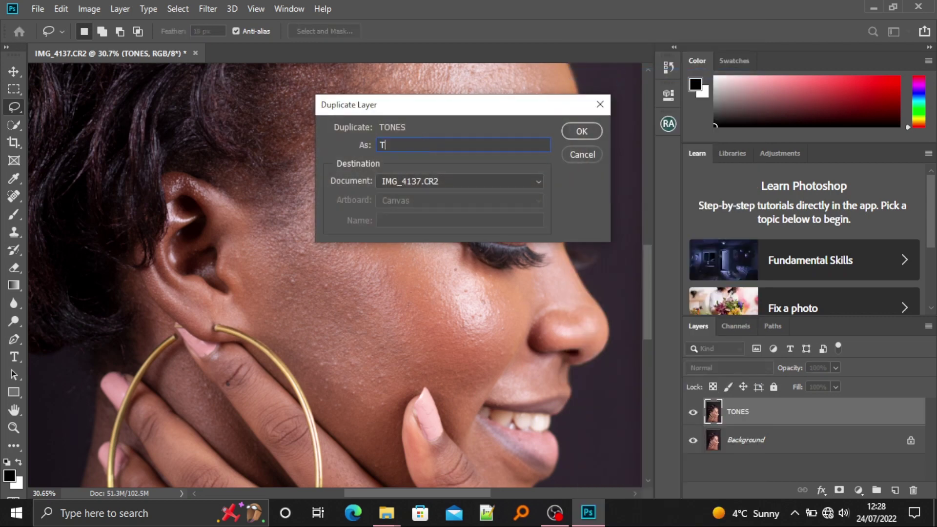
{"action": "type", "text": "EXTURES"}
{"action": "left_click", "coordinate": [599, 133]}
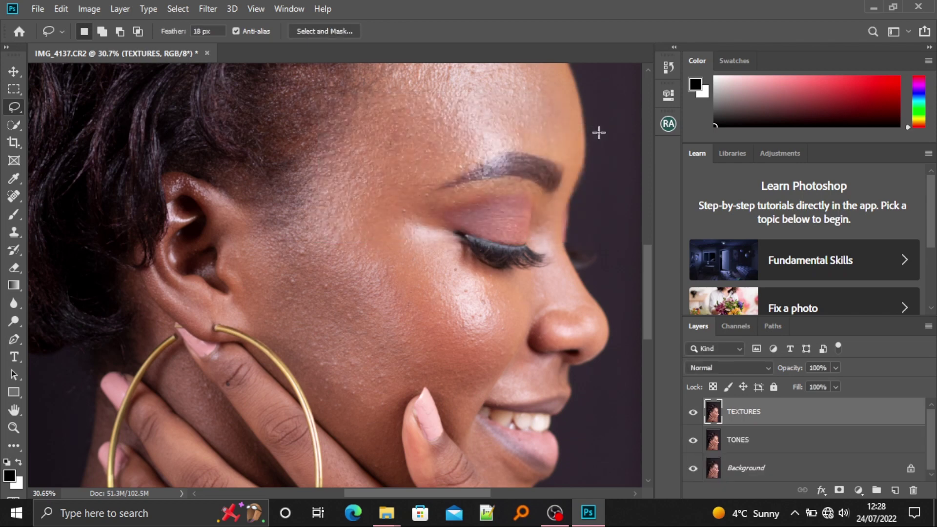
Hide the TEXTURES layer and make the TONES layer active.
{"action": "left_click", "coordinate": [693, 413]}
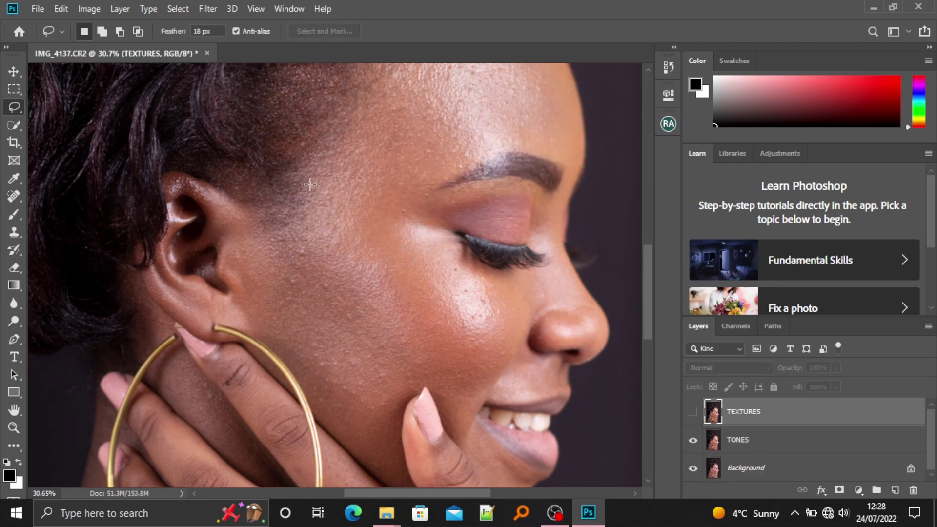
{"action": "scroll", "coordinate": [314, 208], "scroll_direction": "up", "scroll_amount": 2}
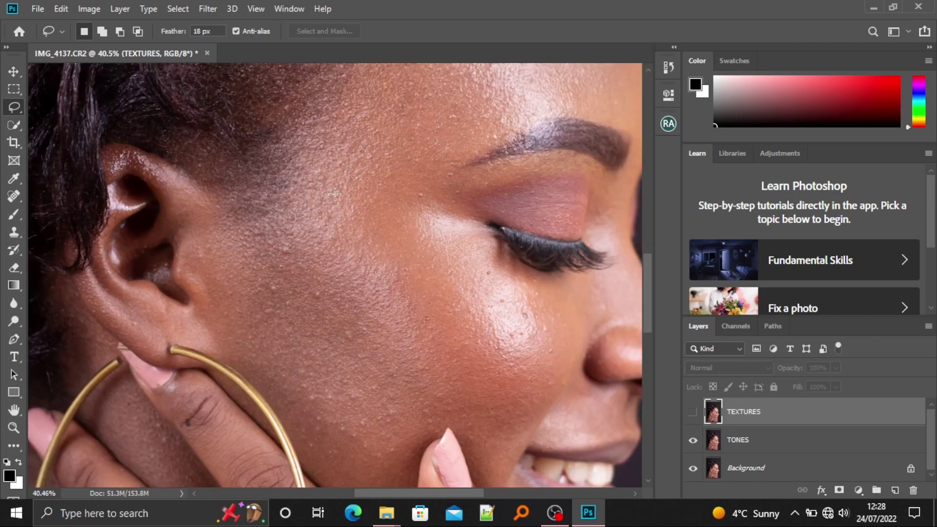
{"action": "left_click", "coordinate": [693, 411]}
{"action": "left_click", "coordinate": [781, 446]}
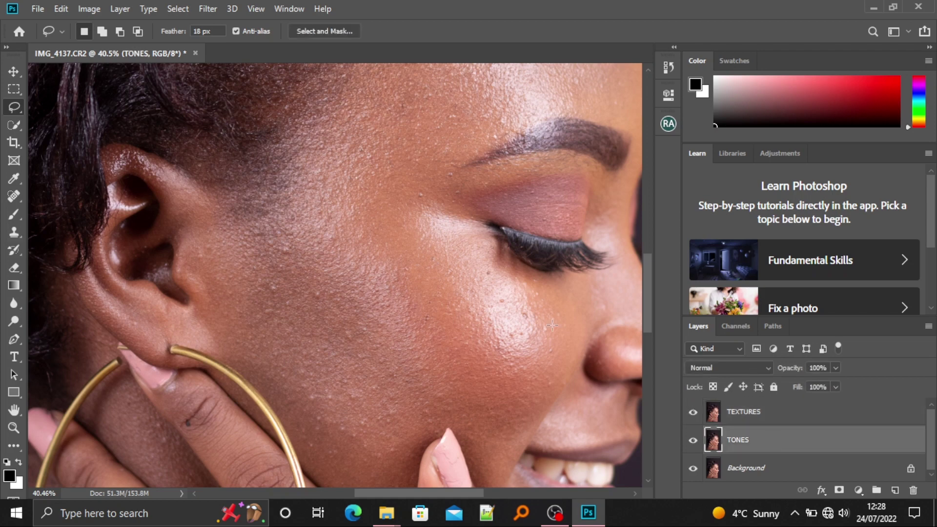
{"action": "scroll", "coordinate": [322, 184], "scroll_direction": "down", "scroll_amount": 1}
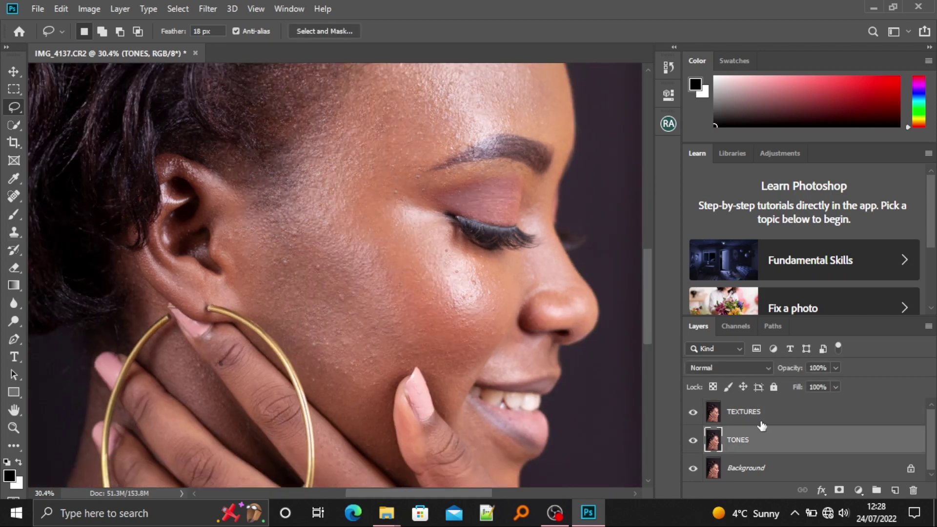
{"action": "left_click", "coordinate": [693, 413]}
Start a Gaussian Blur on the TONES layer, keeping its dialog clear of the face.
{"action": "left_click", "coordinate": [208, 8]}
{"action": "mouse_move", "coordinate": [252, 159]}
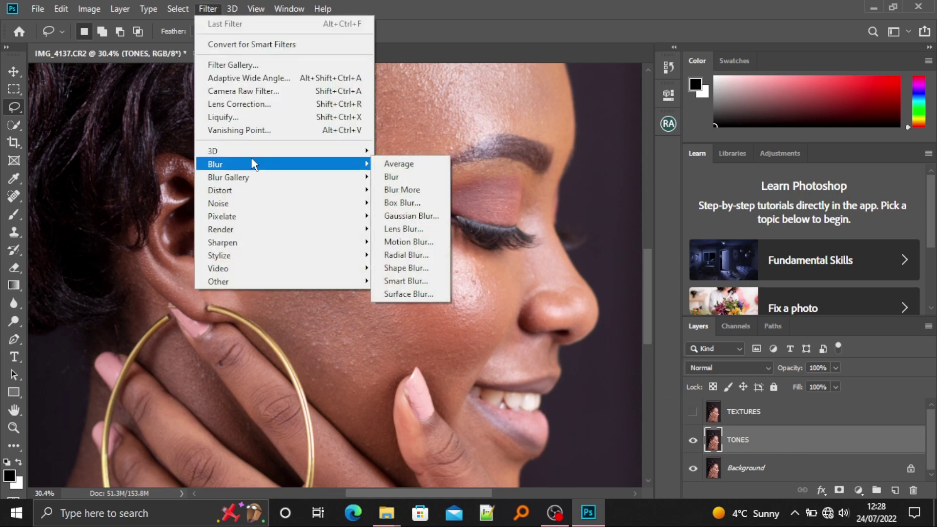
{"action": "left_click", "coordinate": [416, 212]}
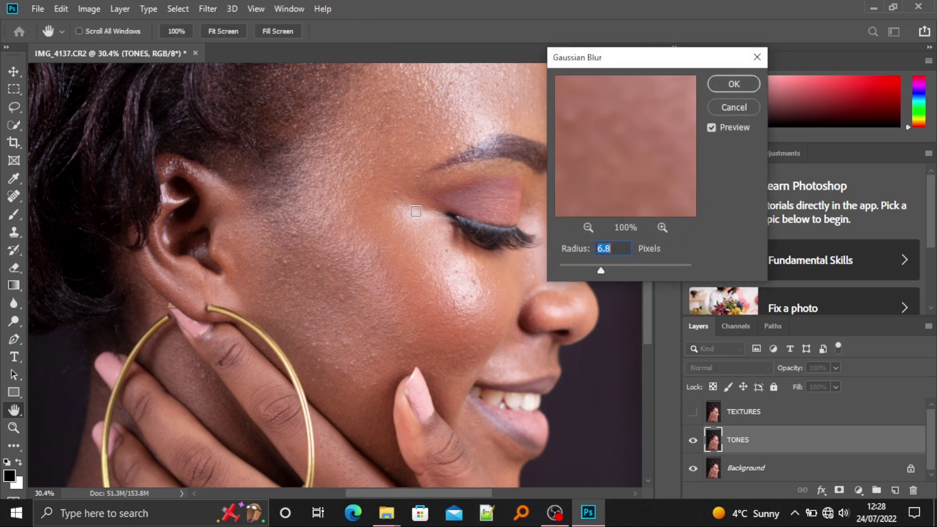
{"action": "left_click_drag", "start_coordinate": [599, 56], "coordinate": [691, 57]}
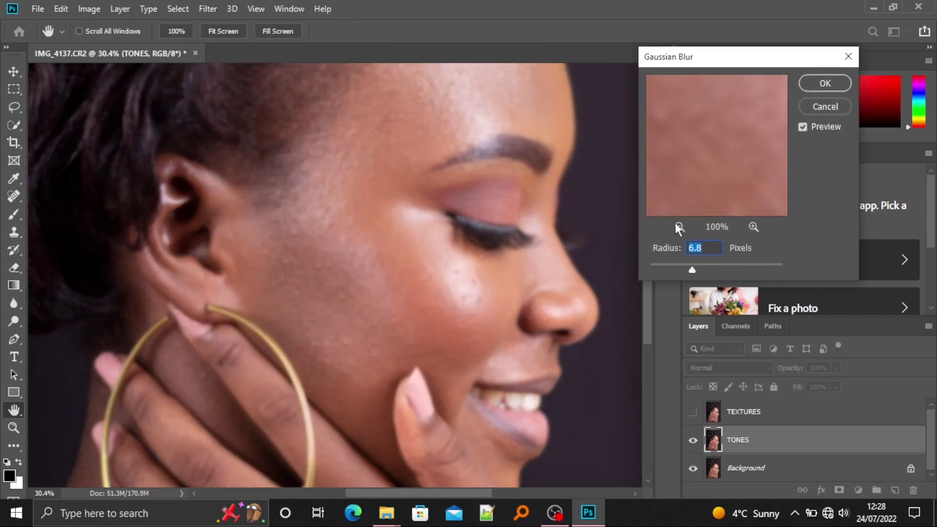
Try Gaussian Blur radii of 0.1 and 1.0 pixels while previewing the skin texture on the cheek.
{"action": "left_click_drag", "start_coordinate": [693, 271], "coordinate": [642, 271]}
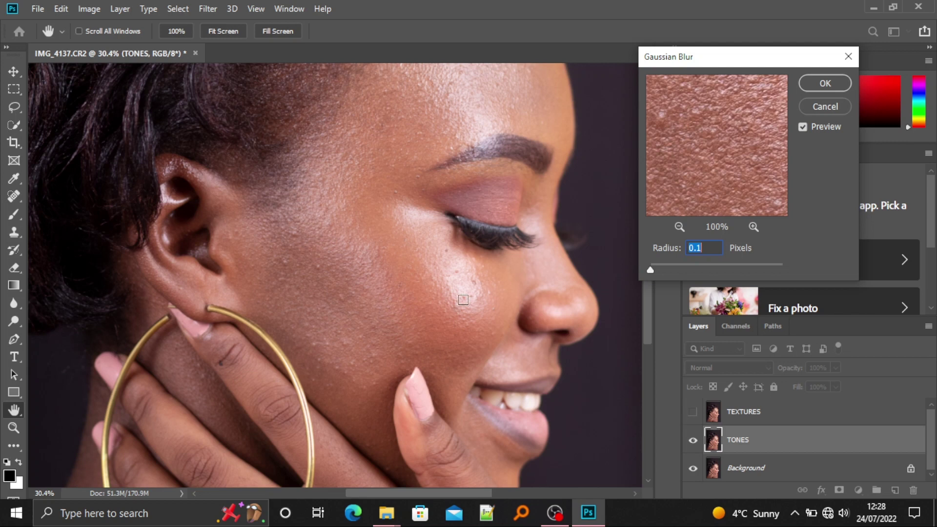
{"action": "left_click", "coordinate": [440, 286]}
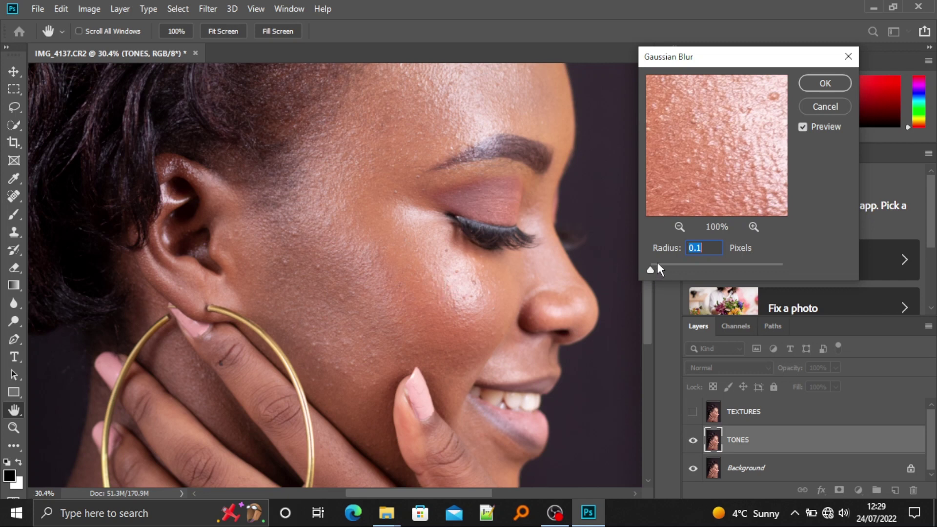
{"action": "left_click_drag", "start_coordinate": [652, 268], "coordinate": [658, 268]}
{"action": "left_click_drag", "start_coordinate": [688, 162], "coordinate": [708, 192]}
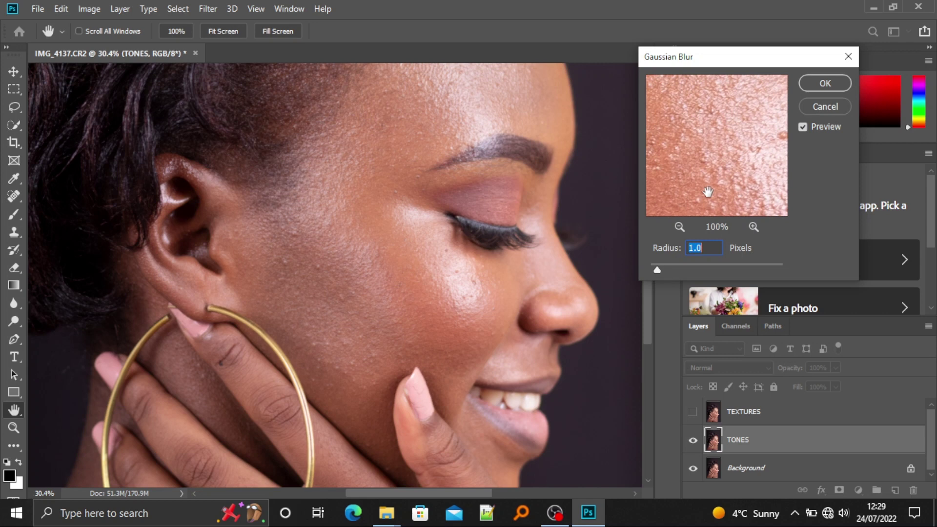
{"action": "left_click", "coordinate": [448, 304]}
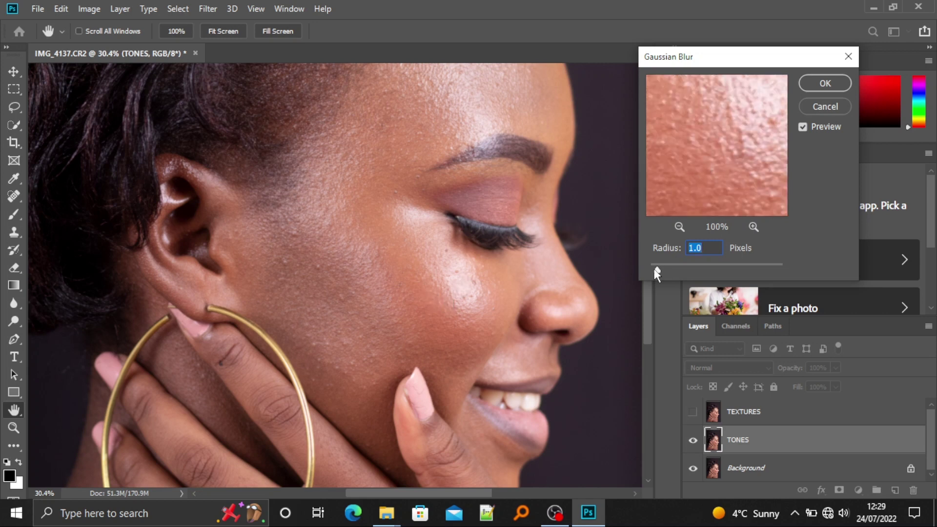
Raise the Gaussian Blur radius to 6.8 pixels and apply it to the TONES layer.
{"action": "left_click_drag", "start_coordinate": [661, 267], "coordinate": [669, 264]}
{"action": "left_click", "coordinate": [669, 268]}
{"action": "left_click_drag", "start_coordinate": [669, 266], "coordinate": [672, 269]}
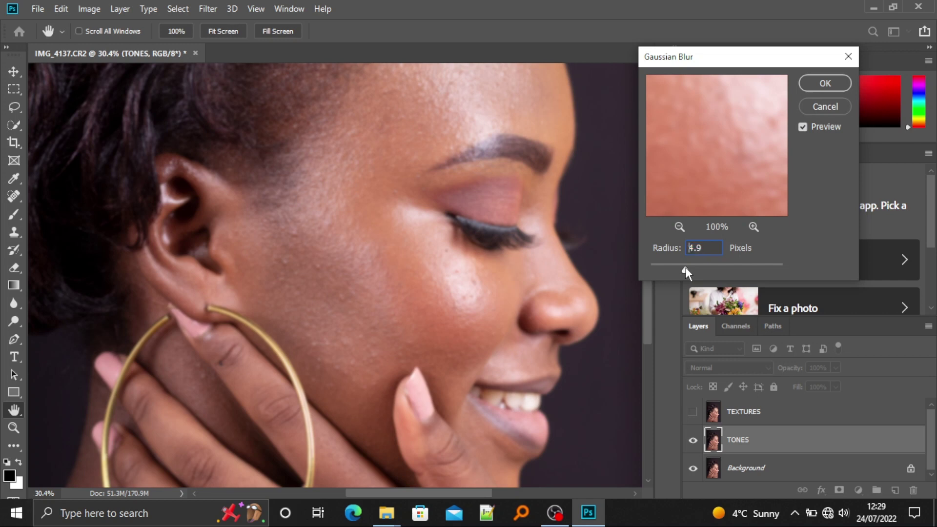
{"action": "left_click_drag", "start_coordinate": [687, 267], "coordinate": [693, 267]}
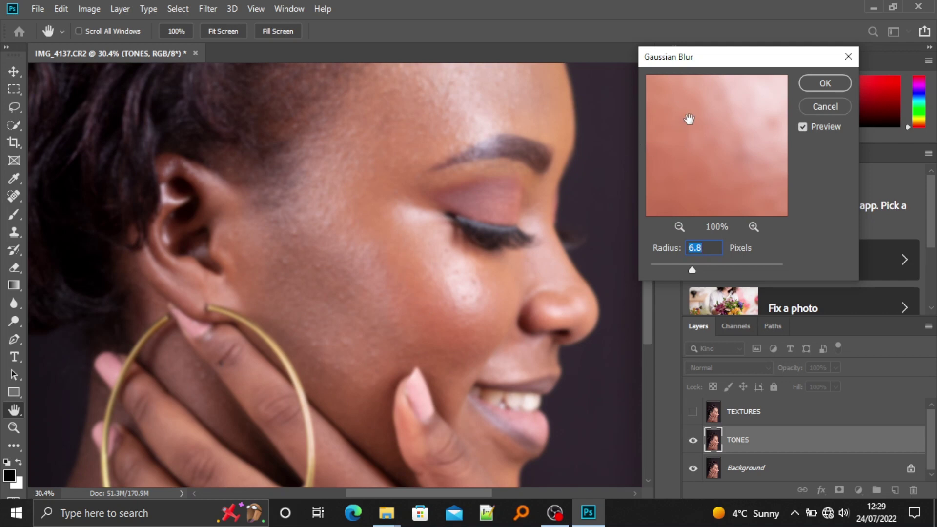
{"action": "left_click", "coordinate": [824, 83]}
{"action": "key", "text": "l"}
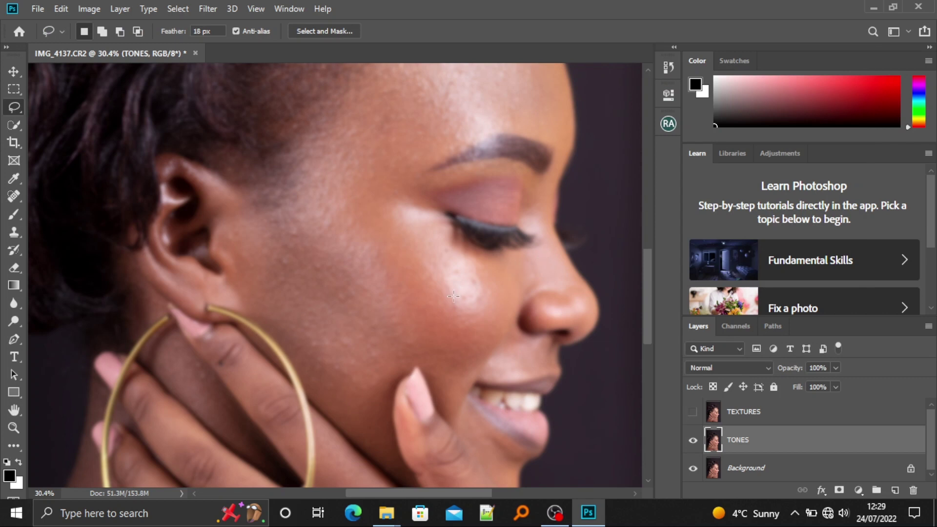
Show the TEXTURES layer again above the blurred TONES layer and make it active.
{"action": "left_click", "coordinate": [693, 412]}
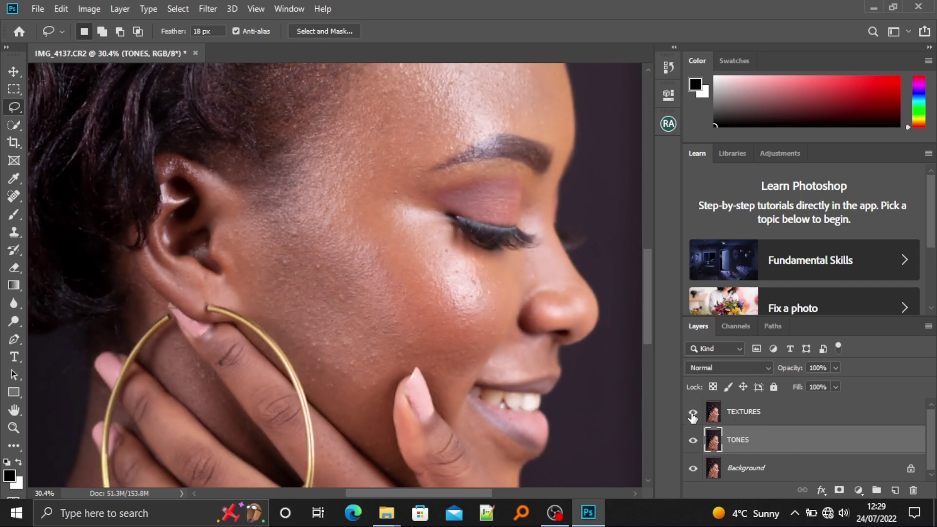
{"action": "left_click", "coordinate": [693, 414]}
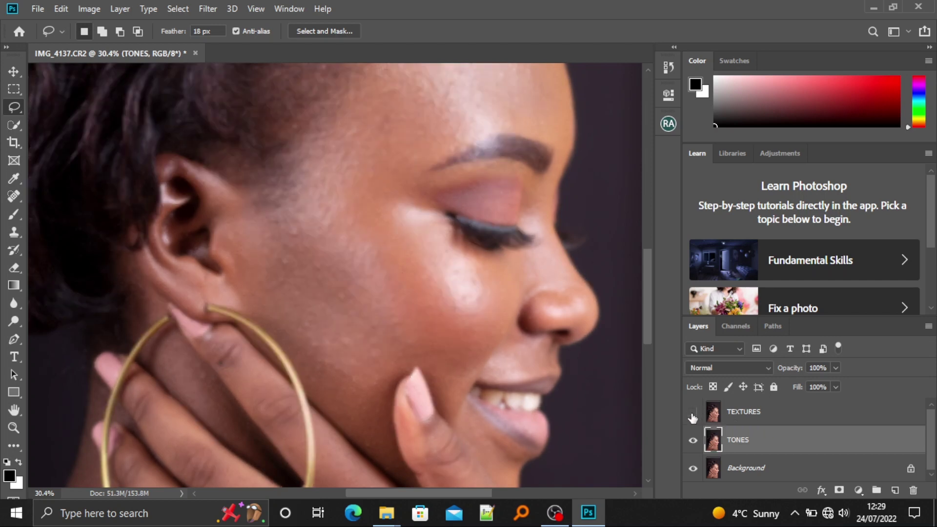
{"action": "left_click", "coordinate": [761, 415]}
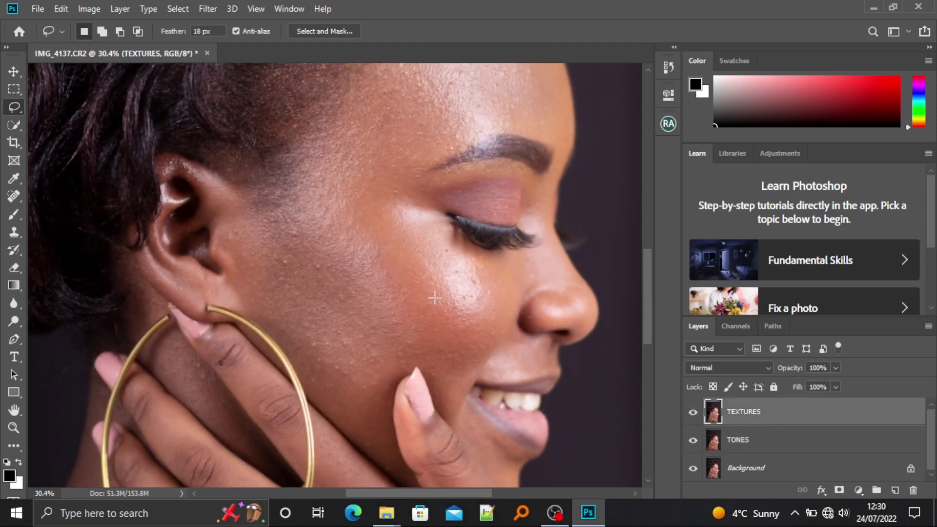
Compare the sharp TEXTURES layer with the blurred TONES layer by hiding TEXTURES briefly, leaving TEXTURES shown and active.
{"action": "scroll", "coordinate": [400, 275], "scroll_direction": "down", "scroll_amount": 5}
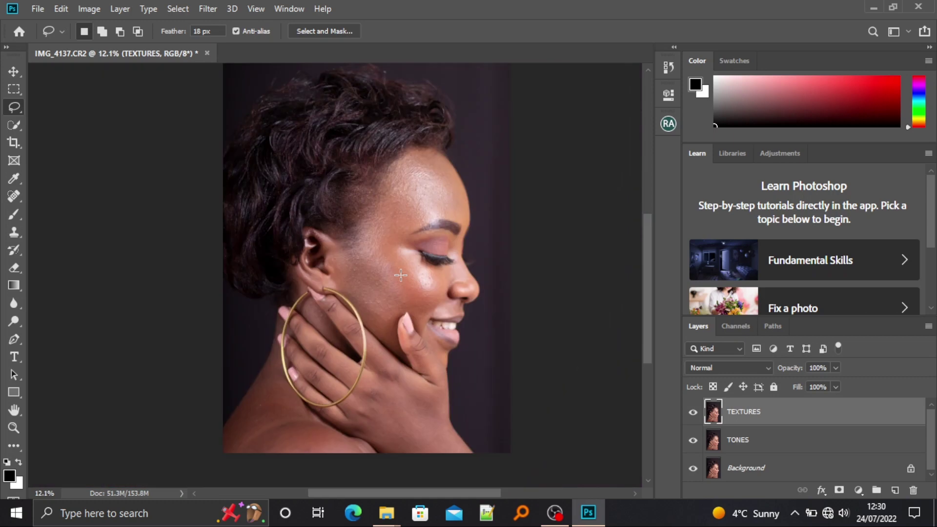
{"action": "scroll", "coordinate": [399, 276], "scroll_direction": "up", "scroll_amount": 5}
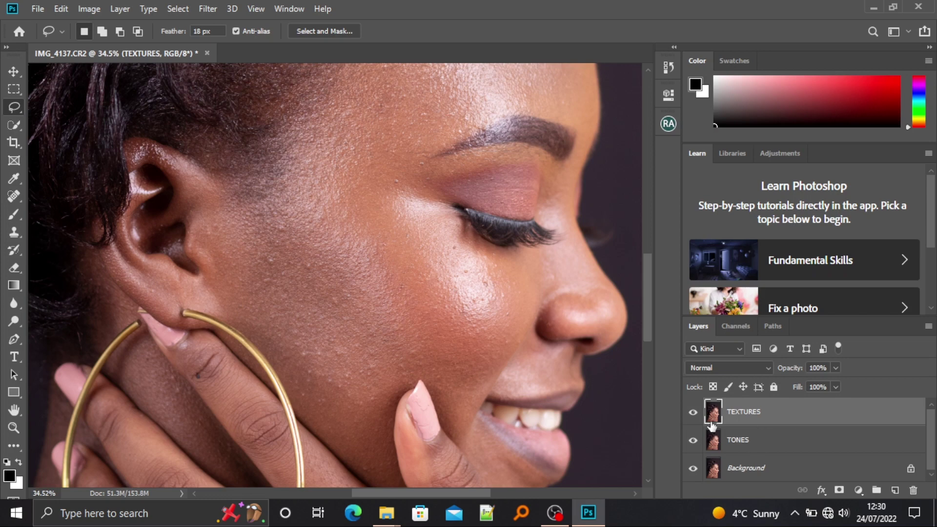
{"action": "left_click", "coordinate": [694, 412]}
{"action": "left_click", "coordinate": [732, 439]}
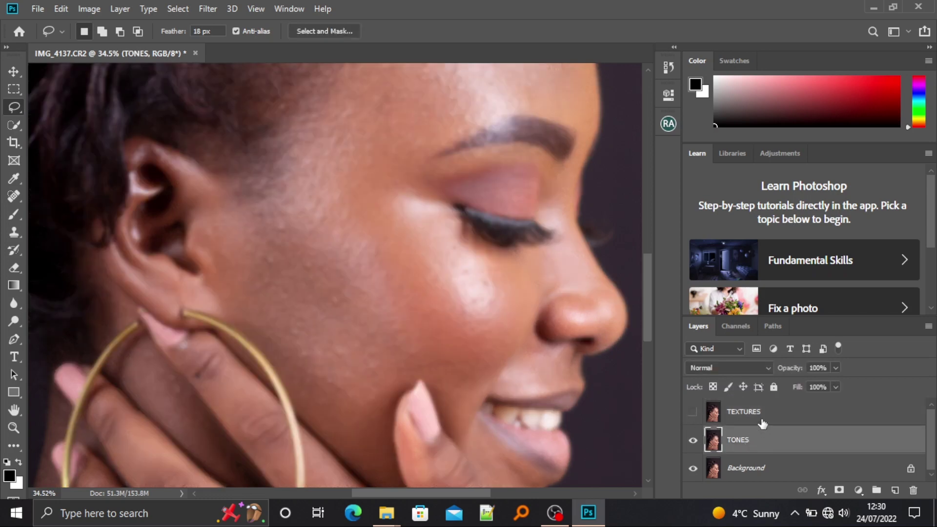
{"action": "left_click", "coordinate": [763, 422]}
{"action": "left_click", "coordinate": [693, 412]}
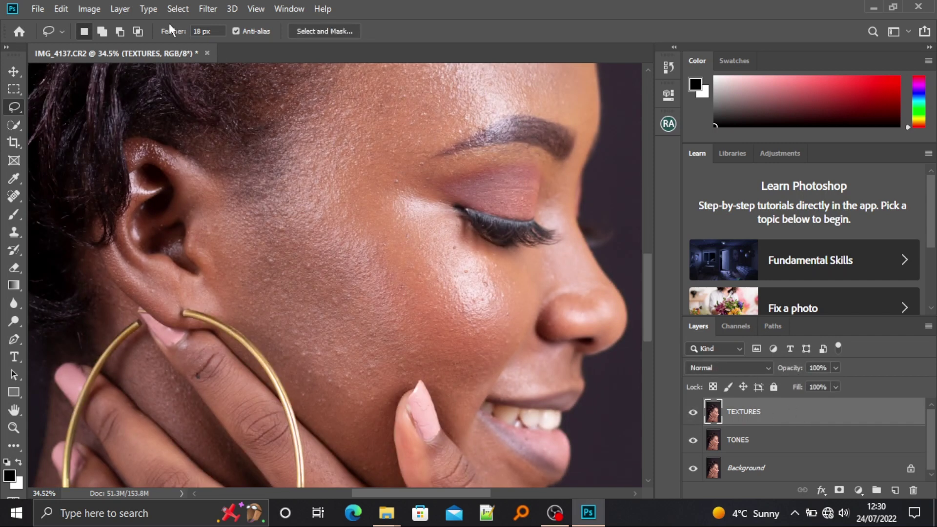
Use Apply Image on the TEXTURES layer with the TONES layer as source and Subtract blending.
{"action": "left_click", "coordinate": [96, 9]}
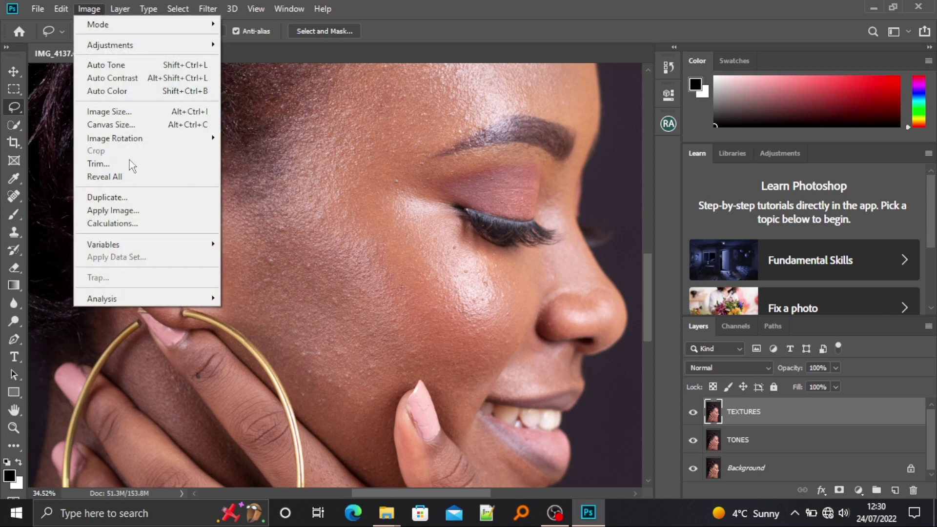
{"action": "left_click", "coordinate": [142, 210]}
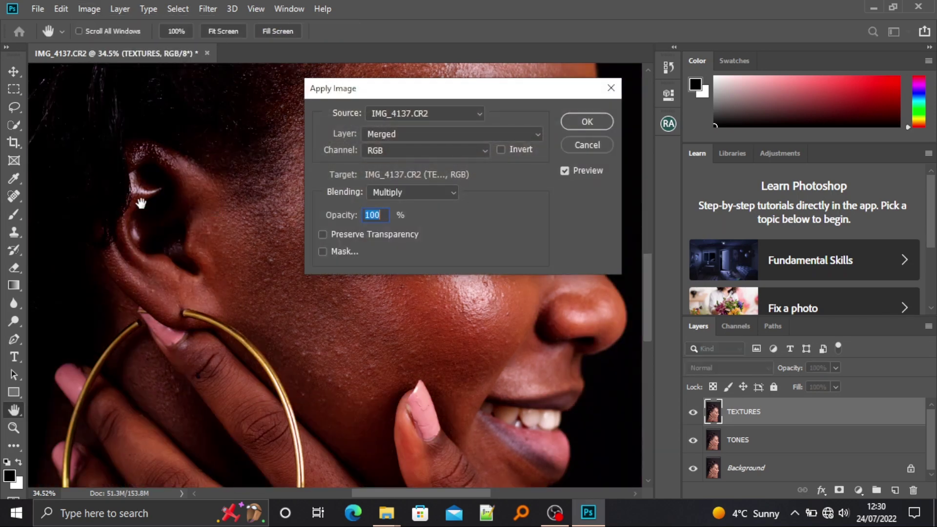
{"action": "left_click_drag", "start_coordinate": [374, 94], "coordinate": [690, 97]}
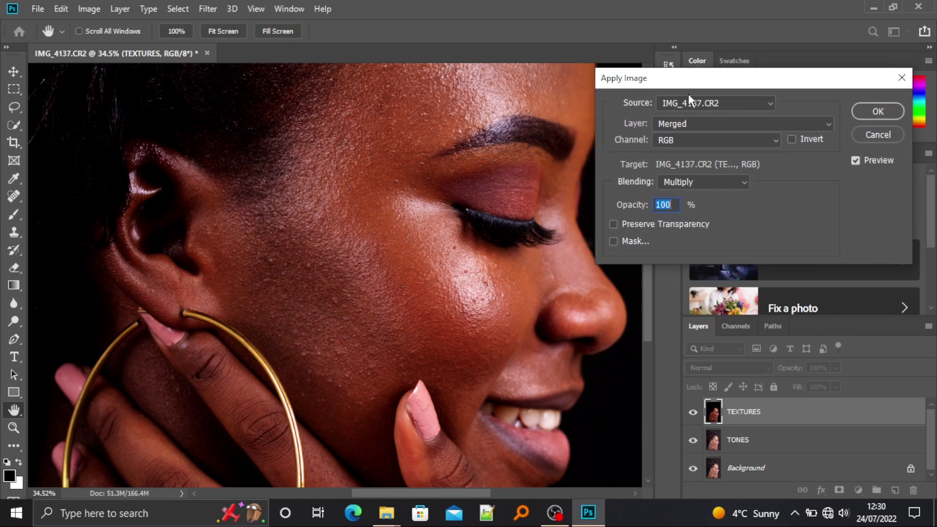
{"action": "left_click", "coordinate": [716, 122]}
{"action": "left_click", "coordinate": [686, 173]}
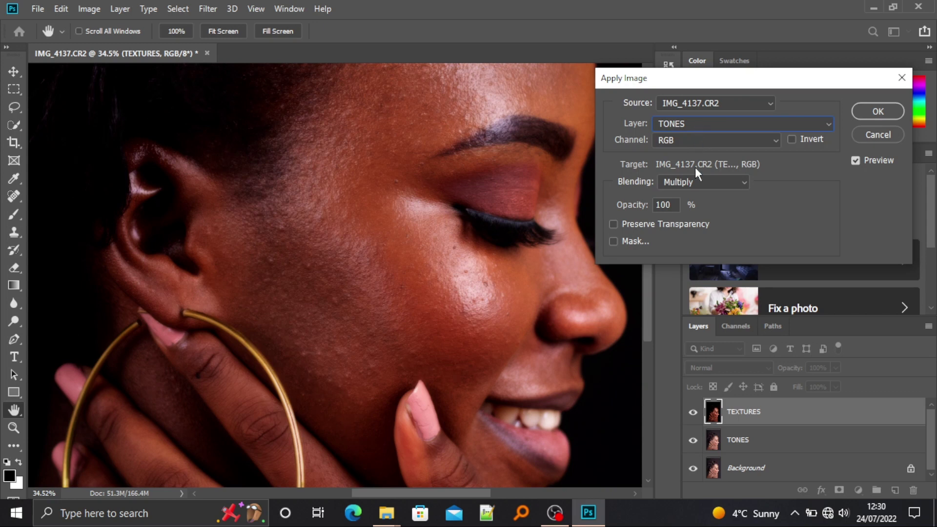
{"action": "left_click", "coordinate": [695, 183]}
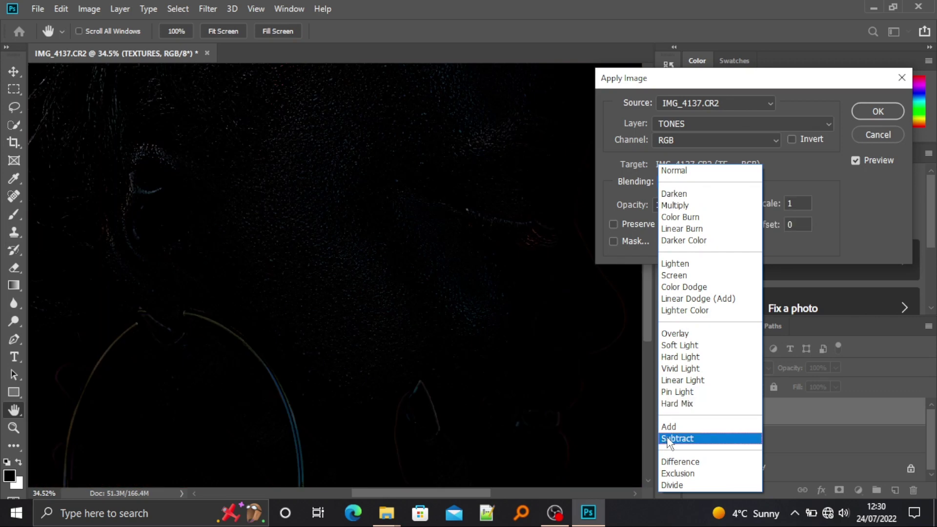
{"action": "left_click", "coordinate": [668, 438]}
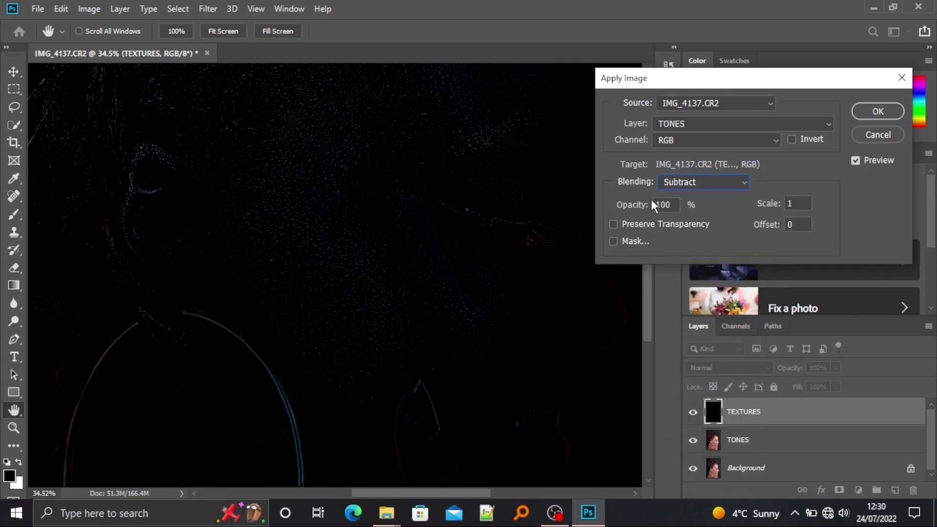
Set the Apply Image scale to 2 and offset to 128, and apply it to the TEXTURES layer.
{"action": "double_click", "coordinate": [798, 201]}
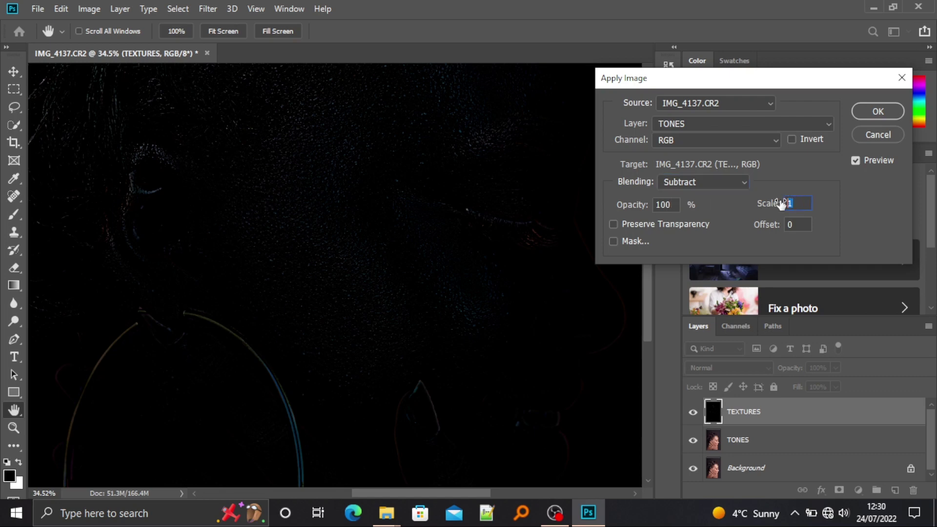
{"action": "type", "text": "2"}
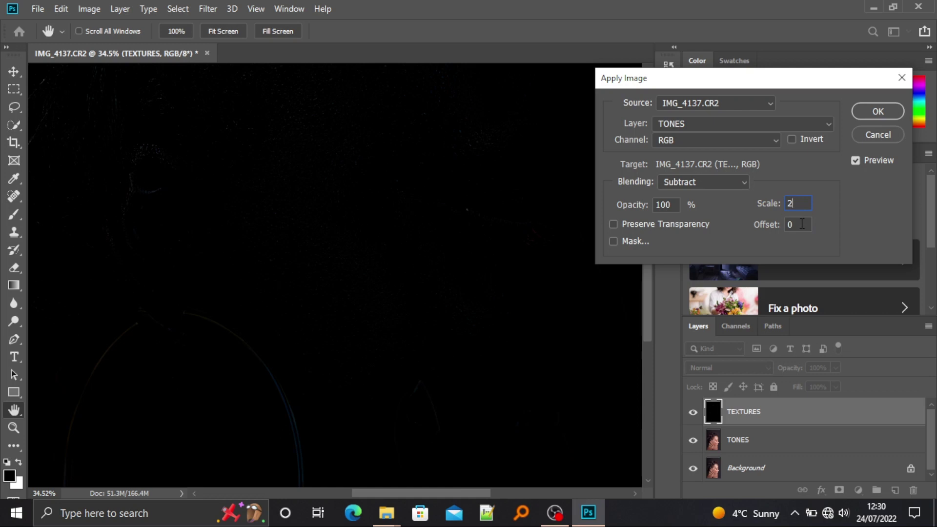
{"action": "type", "text": "128"}
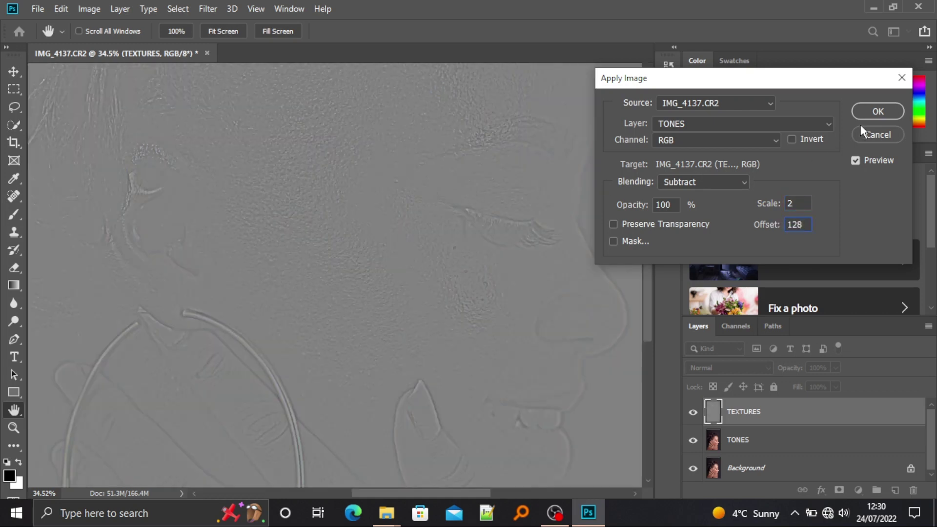
{"action": "left_click", "coordinate": [878, 112]}
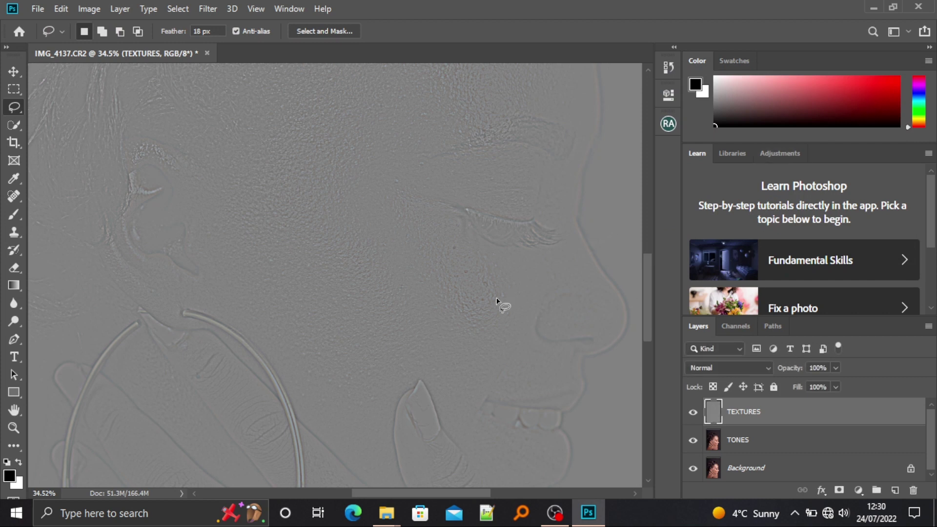
Change the blend mode of the TEXTURES layer to Linear Light.
{"action": "scroll", "coordinate": [410, 307], "scroll_direction": "down", "scroll_amount": 3}
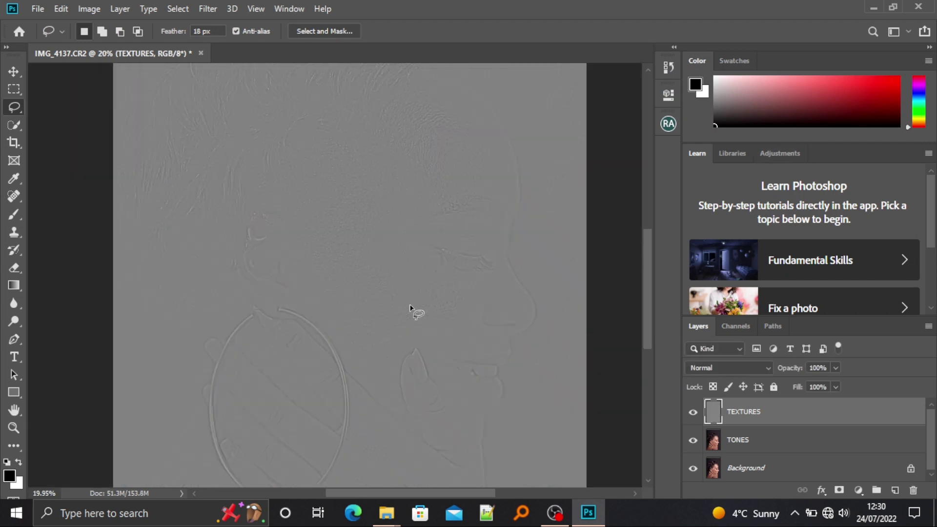
{"action": "scroll", "coordinate": [410, 307], "scroll_direction": "down", "scroll_amount": 3}
{"action": "scroll", "coordinate": [410, 307], "scroll_direction": "up", "scroll_amount": 4}
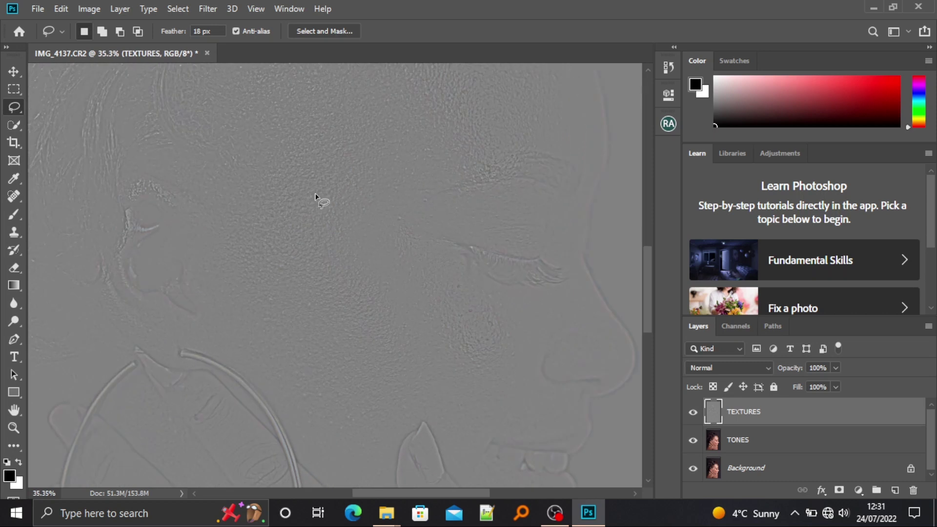
{"action": "left_click", "coordinate": [716, 367]}
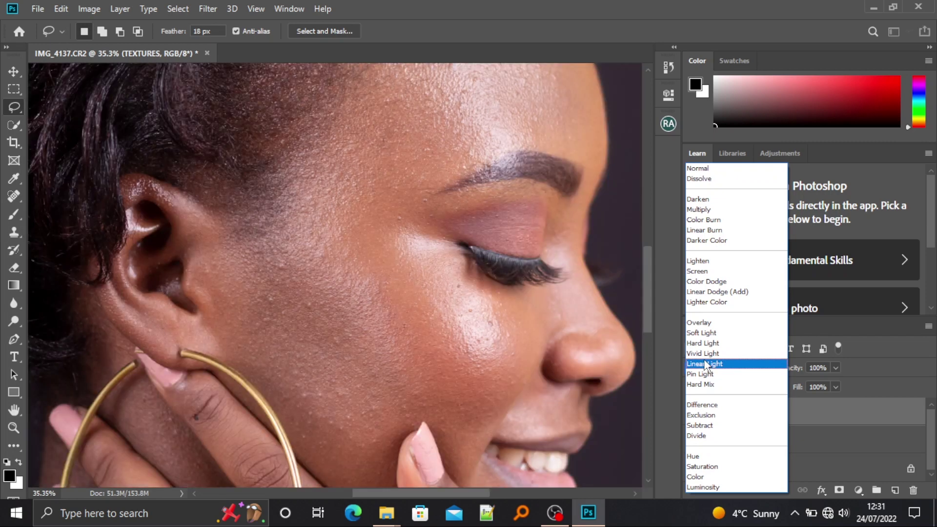
{"action": "left_click", "coordinate": [706, 364]}
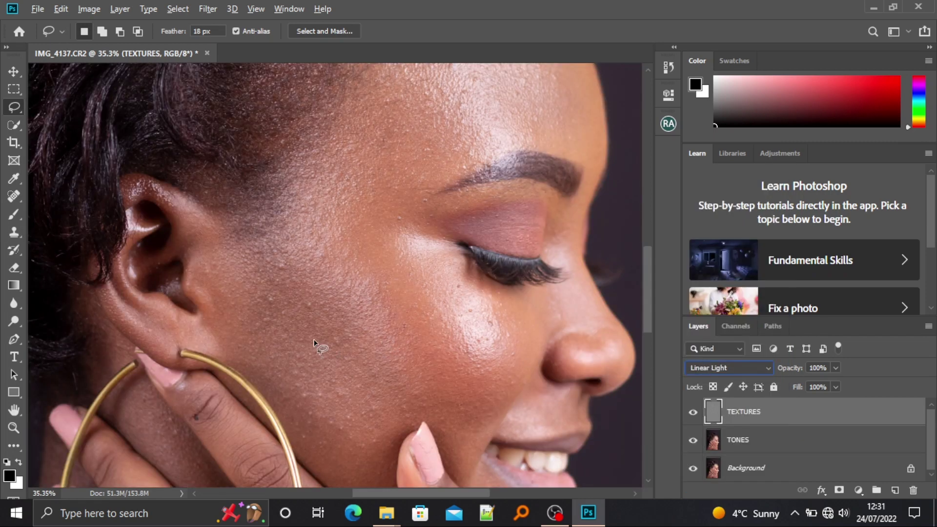
Make the TONES layer active and lasso the cheek and temple skin with an 18 px feather, avoiding the eye, mouth and fingertip.
{"action": "scroll", "coordinate": [314, 340], "scroll_direction": "down", "scroll_amount": 5}
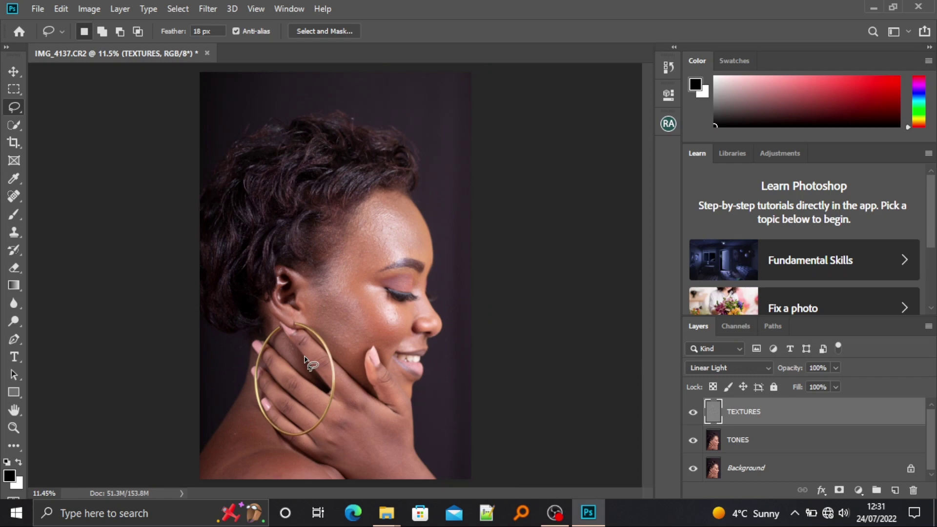
{"action": "scroll", "coordinate": [335, 321], "scroll_direction": "up", "scroll_amount": 4}
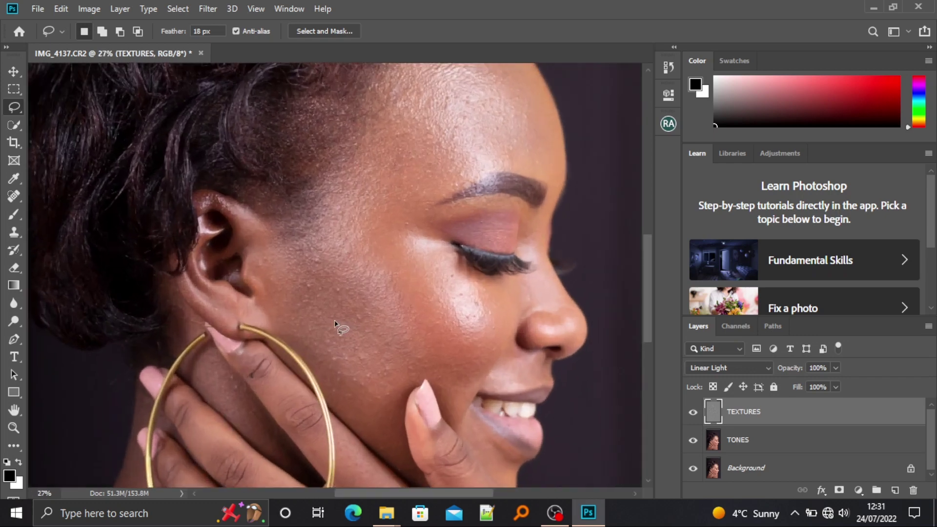
{"action": "scroll", "coordinate": [335, 320], "scroll_direction": "up", "scroll_amount": 1}
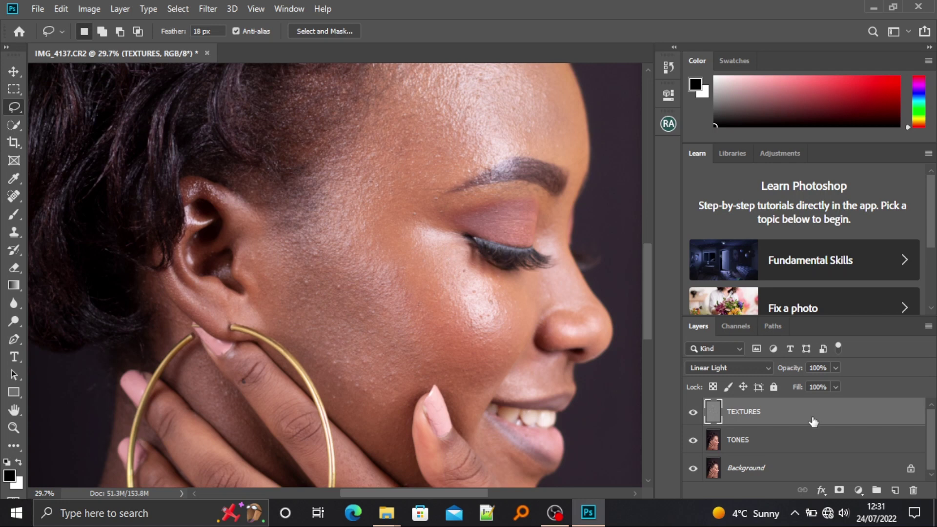
{"action": "left_click", "coordinate": [784, 441]}
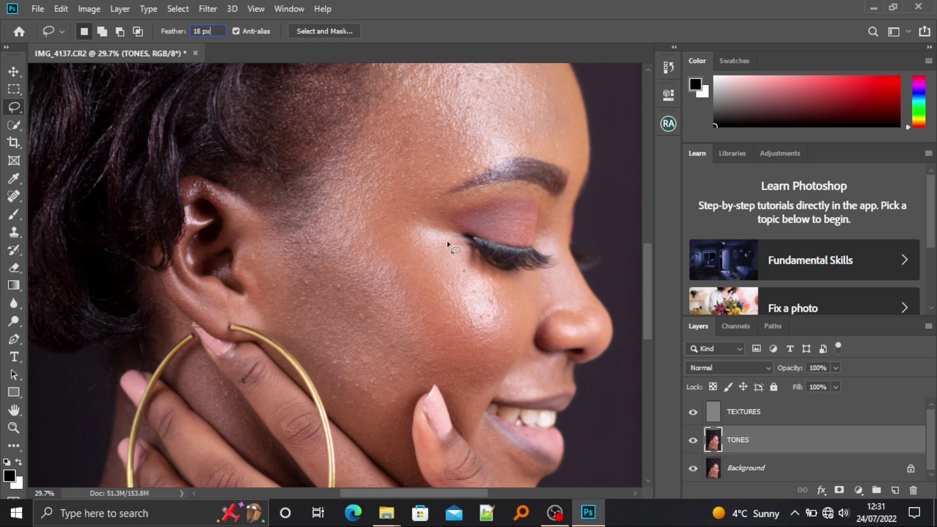
{"action": "mouse_move", "coordinate": [448, 241]}
{"action": "left_mouse_down"}
{"action": "mouse_move", "coordinate": [499, 269]}
{"action": "mouse_move", "coordinate": [533, 274]}
{"action": "mouse_move", "coordinate": [530, 325]}
{"action": "mouse_move", "coordinate": [493, 386]}
{"action": "left_mouse_up"}
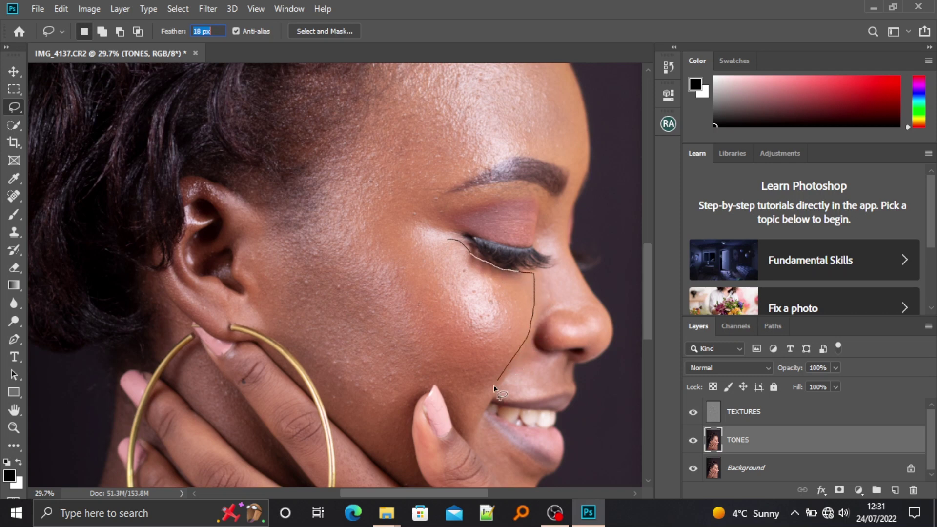
{"action": "mouse_move", "coordinate": [476, 421]}
{"action": "left_mouse_down"}
{"action": "mouse_move", "coordinate": [440, 382]}
{"action": "mouse_move", "coordinate": [420, 388]}
{"action": "mouse_move", "coordinate": [400, 480]}
{"action": "mouse_move", "coordinate": [334, 417]}
{"action": "mouse_move", "coordinate": [310, 359]}
{"action": "mouse_move", "coordinate": [272, 311]}
{"action": "mouse_move", "coordinate": [274, 235]}
{"action": "mouse_move", "coordinate": [320, 205]}
{"action": "mouse_move", "coordinate": [368, 126]}
{"action": "mouse_move", "coordinate": [387, 118]}
{"action": "mouse_move", "coordinate": [415, 143]}
{"action": "mouse_move", "coordinate": [436, 202]}
{"action": "mouse_move", "coordinate": [454, 207]}
{"action": "mouse_move", "coordinate": [453, 237]}
{"action": "left_mouse_up"}
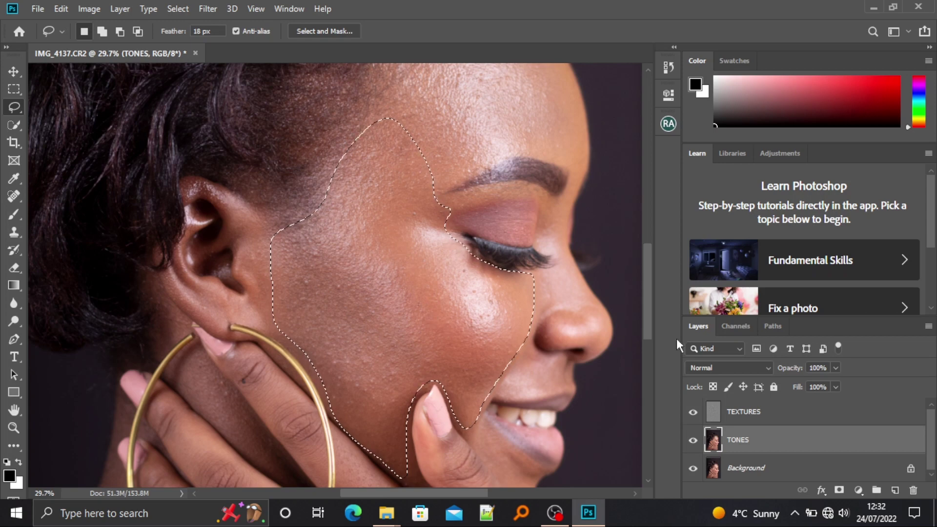
Open Gaussian Blur for the selected cheek on TONES and try radii of 0.1, 24.9 and 202.1 pixels.
{"action": "left_click", "coordinate": [208, 8]}
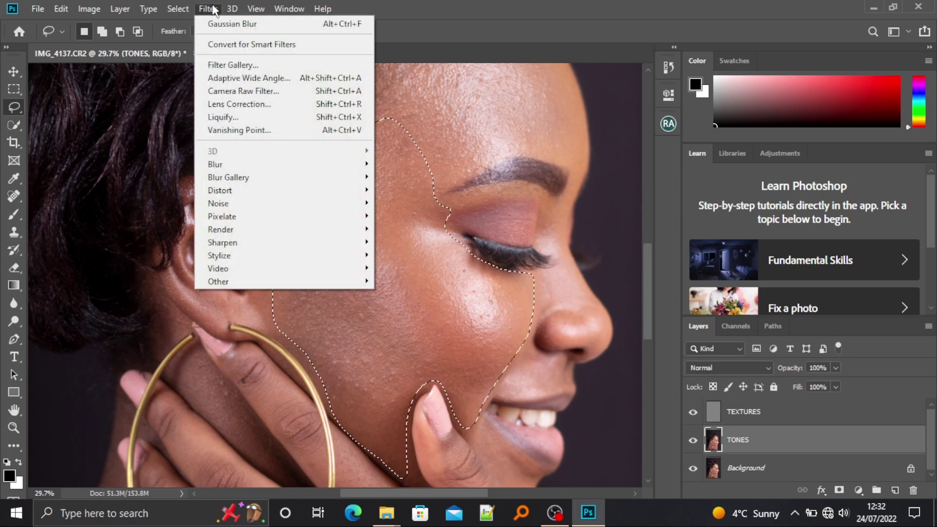
{"action": "mouse_move", "coordinate": [247, 164]}
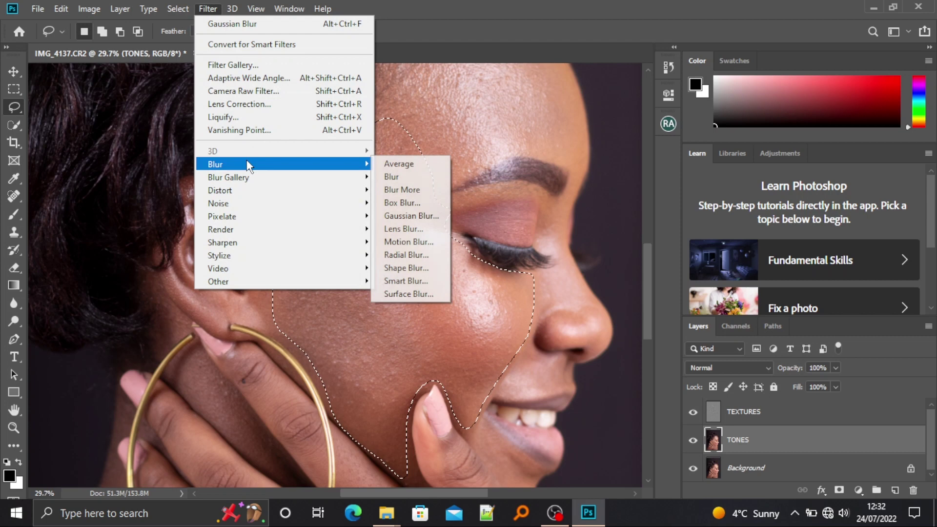
{"action": "left_click", "coordinate": [411, 213]}
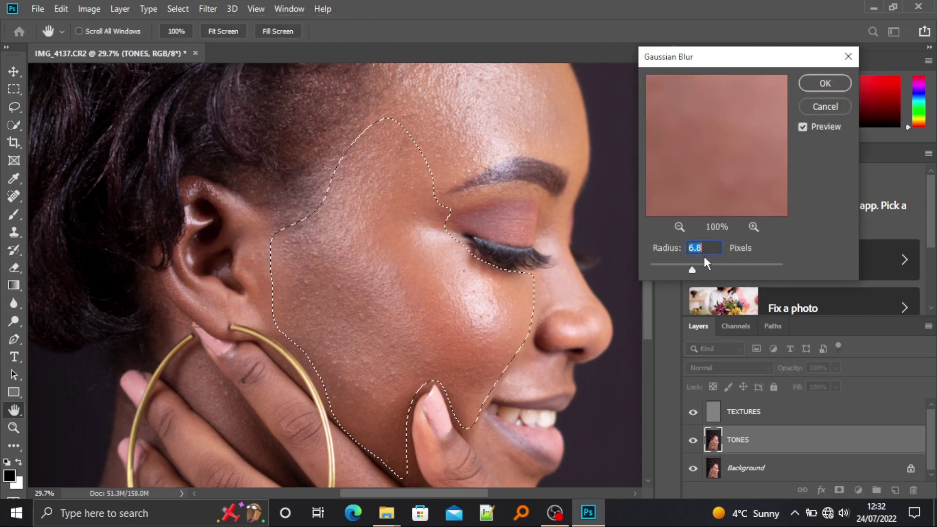
{"action": "left_click_drag", "start_coordinate": [692, 268], "coordinate": [645, 268]}
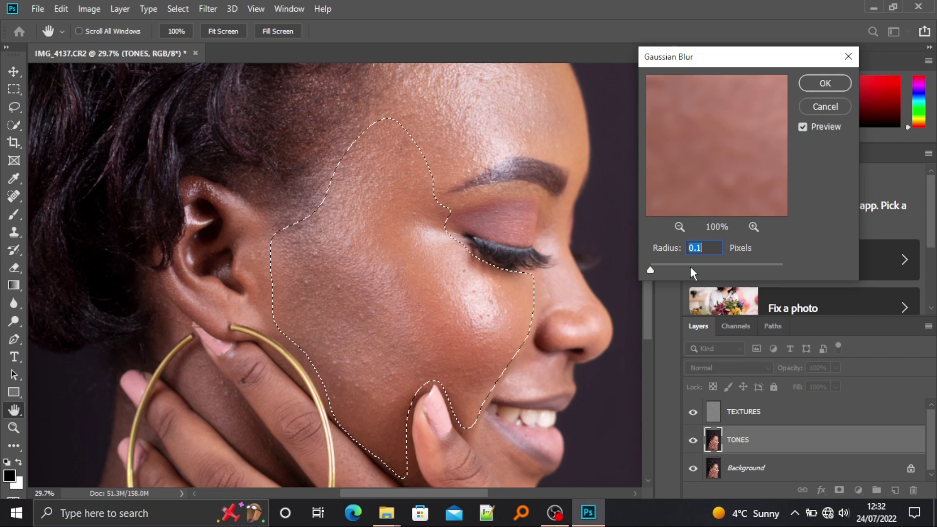
{"action": "left_click_drag", "start_coordinate": [649, 264], "coordinate": [691, 270]}
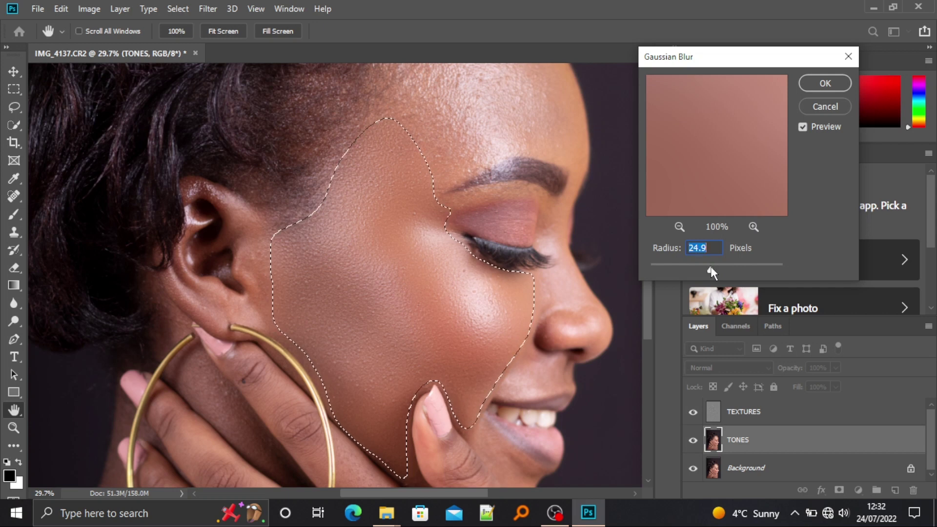
{"action": "left_click_drag", "start_coordinate": [711, 267], "coordinate": [759, 269]}
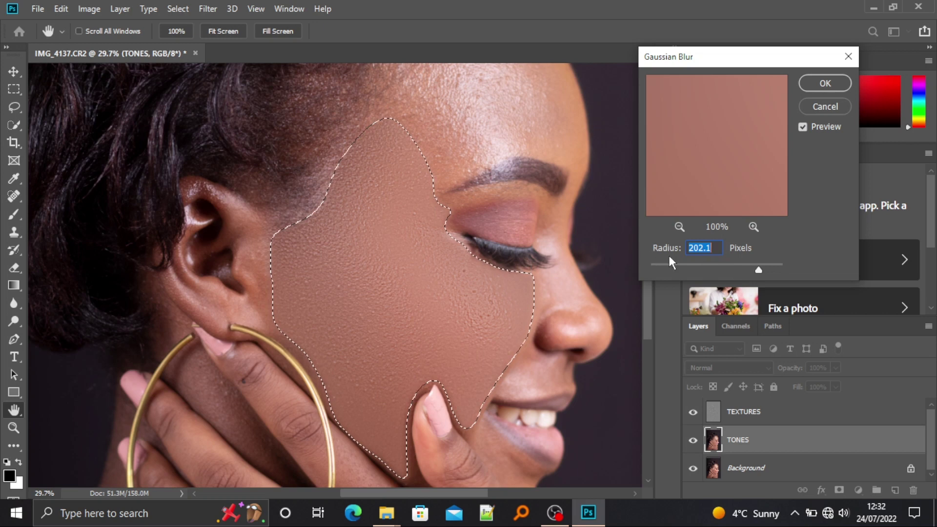
Set the Gaussian Blur radius to 29.1 pixels and apply it to the selected cheek.
{"action": "left_click", "coordinate": [693, 268]}
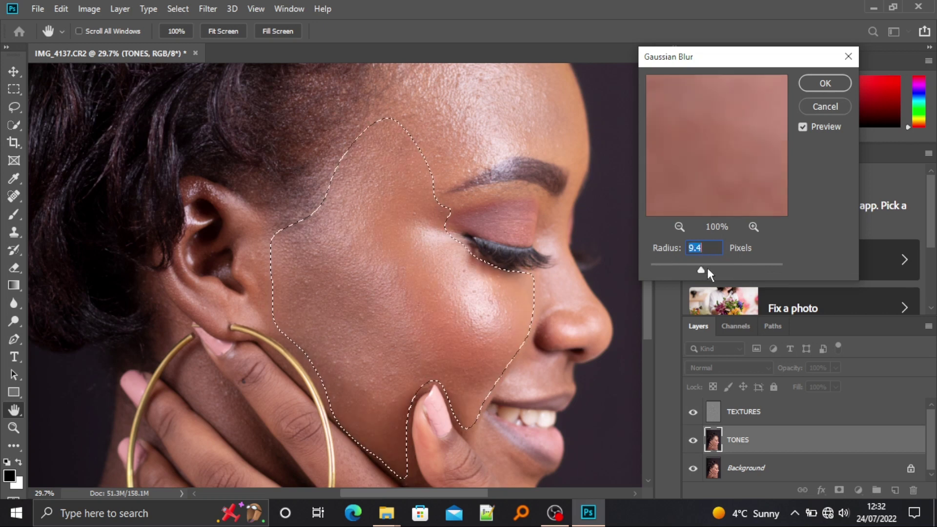
{"action": "left_click_drag", "start_coordinate": [708, 268], "coordinate": [712, 268]}
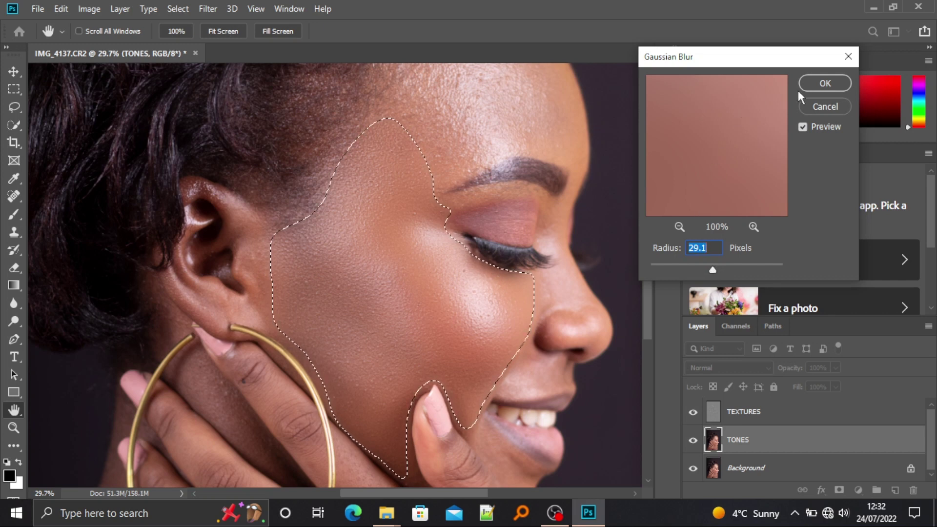
{"action": "left_click", "coordinate": [825, 84]}
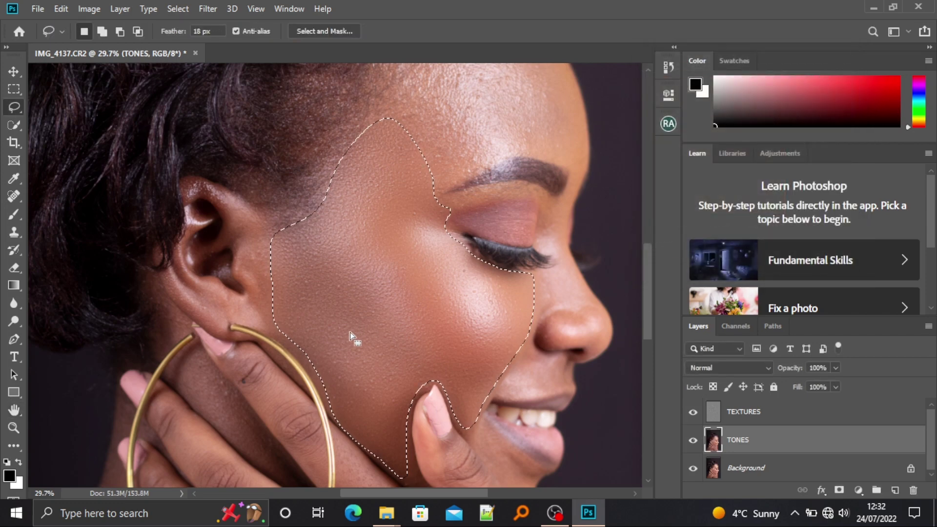
Lasso the forehead skin between the hairline and the eyebrow on the TONES layer, replacing the cheek selection.
{"action": "scroll", "coordinate": [312, 357], "scroll_direction": "down", "scroll_amount": 2}
{"action": "scroll", "coordinate": [438, 140], "scroll_direction": "up", "scroll_amount": 1}
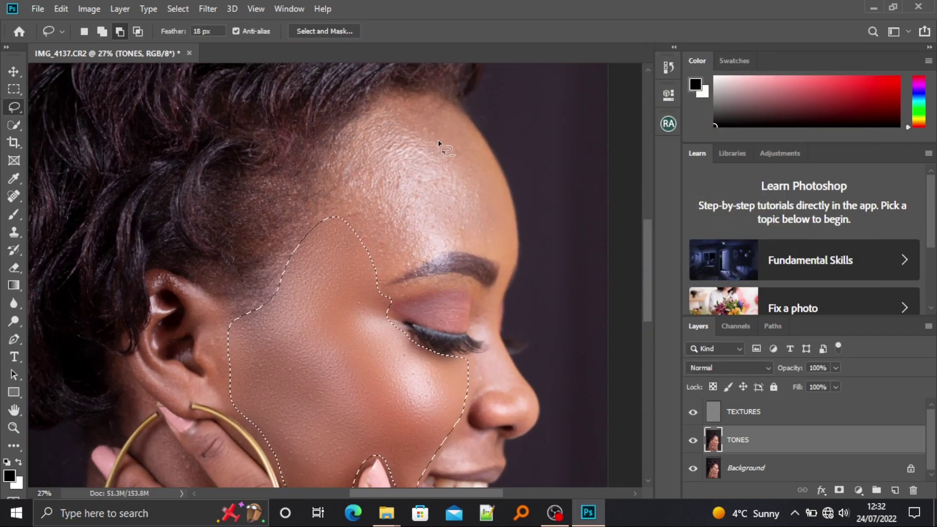
{"action": "left_click_drag", "start_coordinate": [391, 90], "coordinate": [353, 135]}
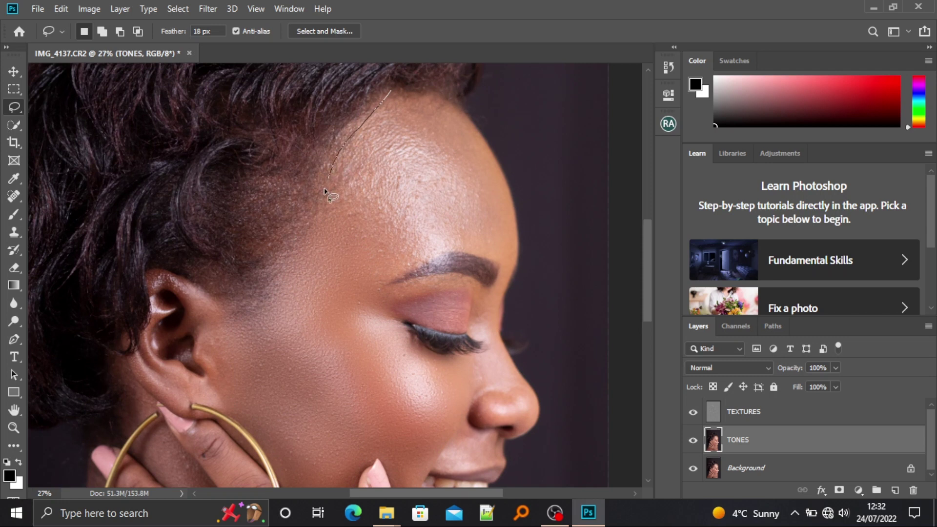
{"action": "mouse_move", "coordinate": [325, 191]}
{"action": "left_mouse_down"}
{"action": "mouse_move", "coordinate": [371, 250]}
{"action": "mouse_move", "coordinate": [399, 268]}
{"action": "mouse_move", "coordinate": [428, 255]}
{"action": "mouse_move", "coordinate": [508, 258]}
{"action": "mouse_move", "coordinate": [512, 215]}
{"action": "left_mouse_up"}
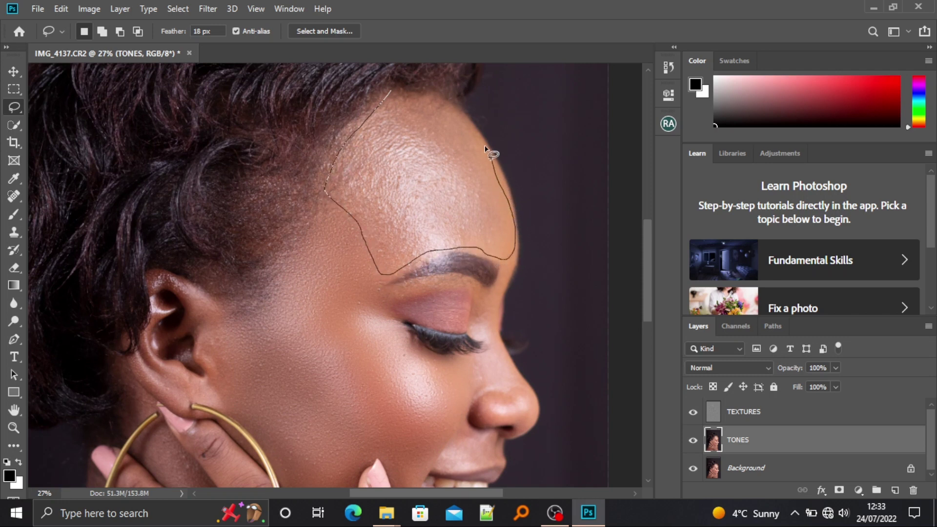
{"action": "mouse_move", "coordinate": [490, 155]}
{"action": "left_mouse_down"}
{"action": "mouse_move", "coordinate": [469, 120]}
{"action": "mouse_move", "coordinate": [426, 96]}
{"action": "left_mouse_up"}
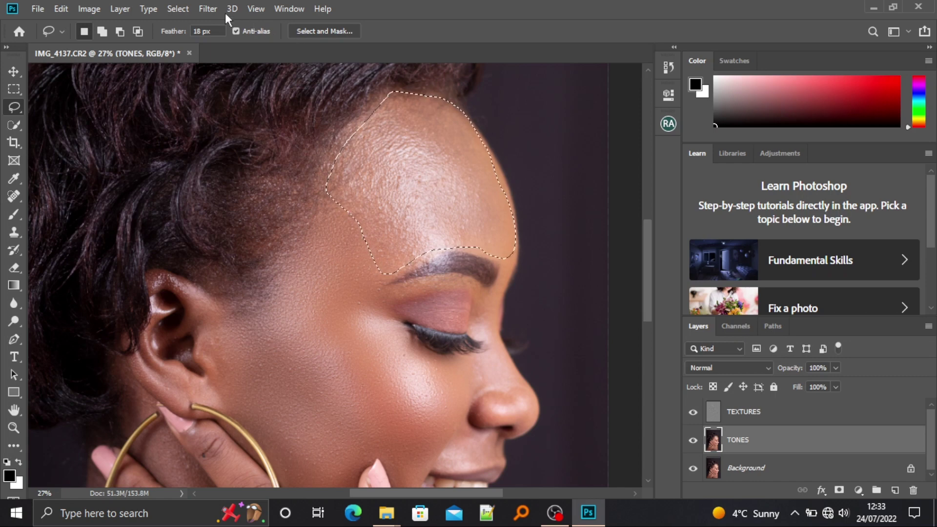
Reapply the last Gaussian Blur to the selected forehead and clear the selection.
{"action": "left_click", "coordinate": [208, 9]}
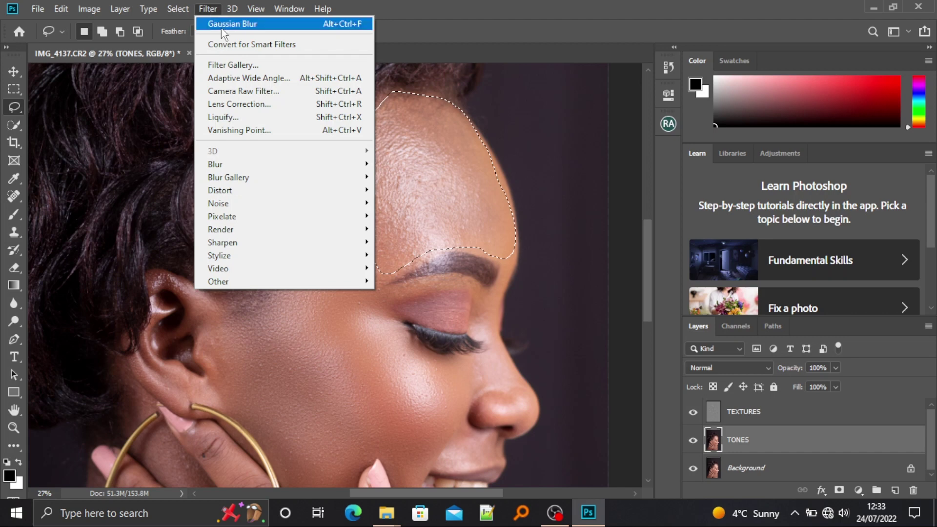
{"action": "left_click", "coordinate": [222, 24]}
{"action": "key", "text": "ctrl+d"}
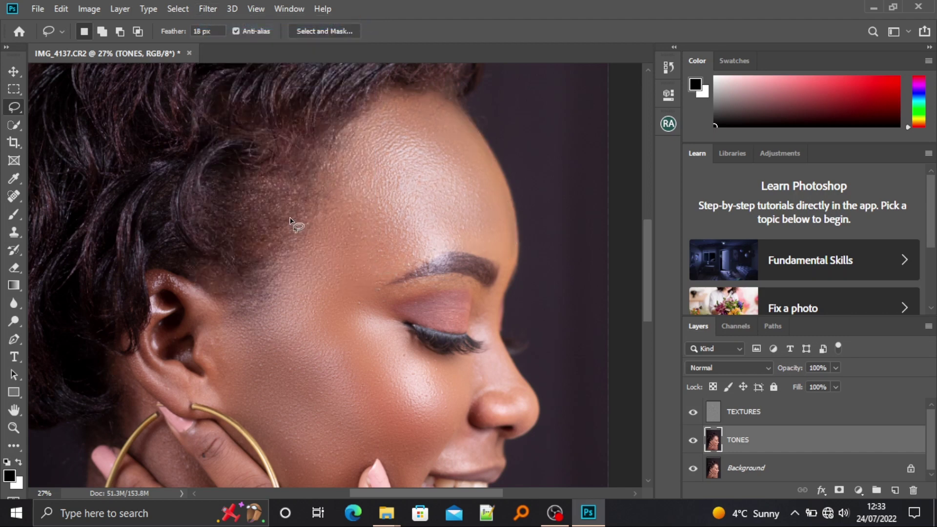
Lasso the skin below the lower lip on the TONES layer and reapply the last Gaussian Blur to it.
{"action": "scroll", "coordinate": [376, 142], "scroll_direction": "down", "scroll_amount": 3}
{"action": "scroll", "coordinate": [371, 366], "scroll_direction": "up", "scroll_amount": 5}
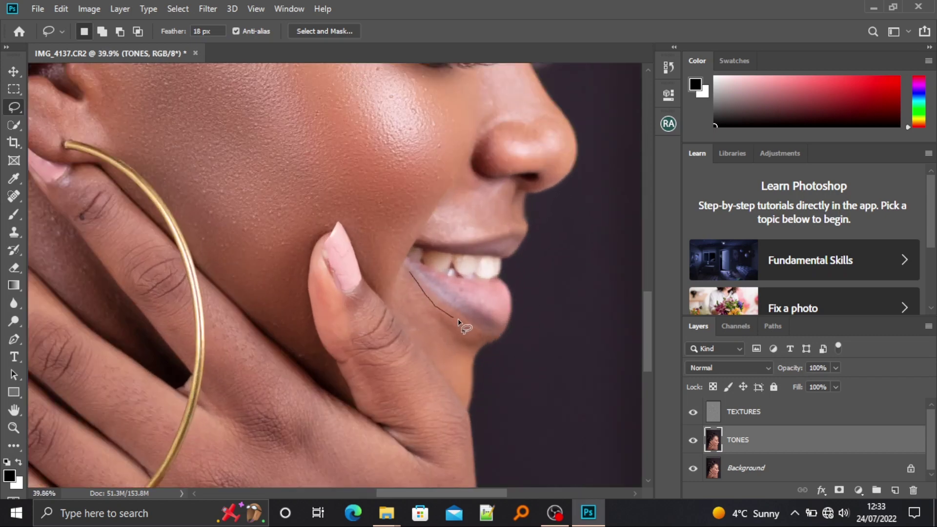
{"action": "mouse_move", "coordinate": [458, 321]}
{"action": "left_mouse_down"}
{"action": "mouse_move", "coordinate": [469, 355]}
{"action": "mouse_move", "coordinate": [465, 386]}
{"action": "mouse_move", "coordinate": [448, 380]}
{"action": "left_mouse_up"}
{"action": "left_click_drag", "start_coordinate": [413, 327], "coordinate": [402, 280]}
{"action": "left_click", "coordinate": [209, 9]}
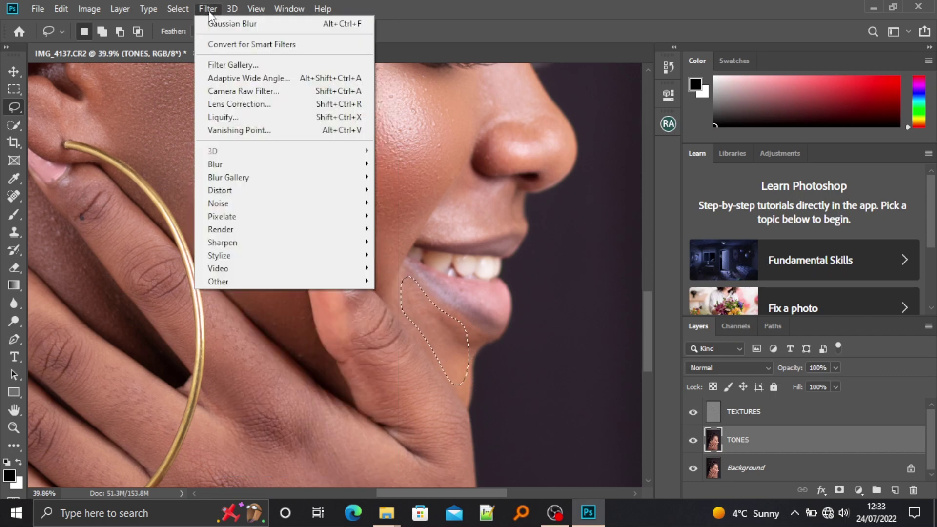
{"action": "left_click", "coordinate": [230, 24]}
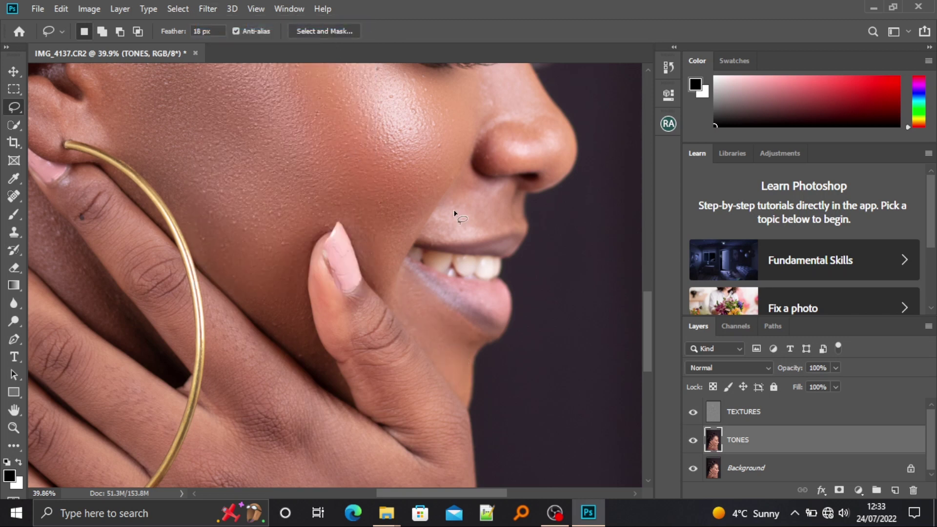
Lasso the skin between the nose and upper lip on TONES and reapply the last Gaussian Blur.
{"action": "mouse_move", "coordinate": [466, 161]}
{"action": "left_mouse_down"}
{"action": "mouse_move", "coordinate": [429, 232]}
{"action": "mouse_move", "coordinate": [507, 226]}
{"action": "left_mouse_up"}
{"action": "left_click_drag", "start_coordinate": [509, 181], "coordinate": [465, 170]}
{"action": "left_click", "coordinate": [212, 8]}
{"action": "key", "text": "Escape"}
{"action": "scroll", "coordinate": [544, 174], "scroll_direction": "up", "scroll_amount": 3}
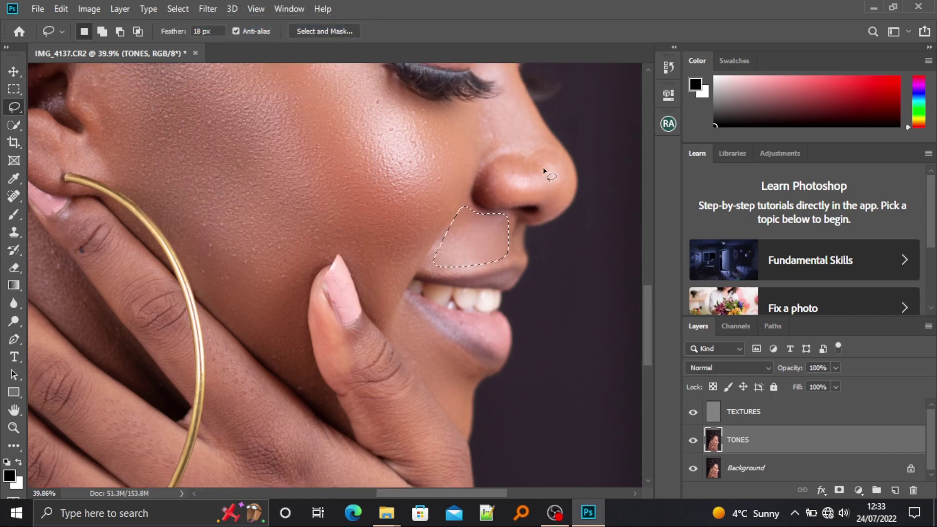
Lasso the bridge and side of the nose below the inner eyebrow and reapply the last Gaussian Blur.
{"action": "scroll", "coordinate": [544, 171], "scroll_direction": "up", "scroll_amount": 4}
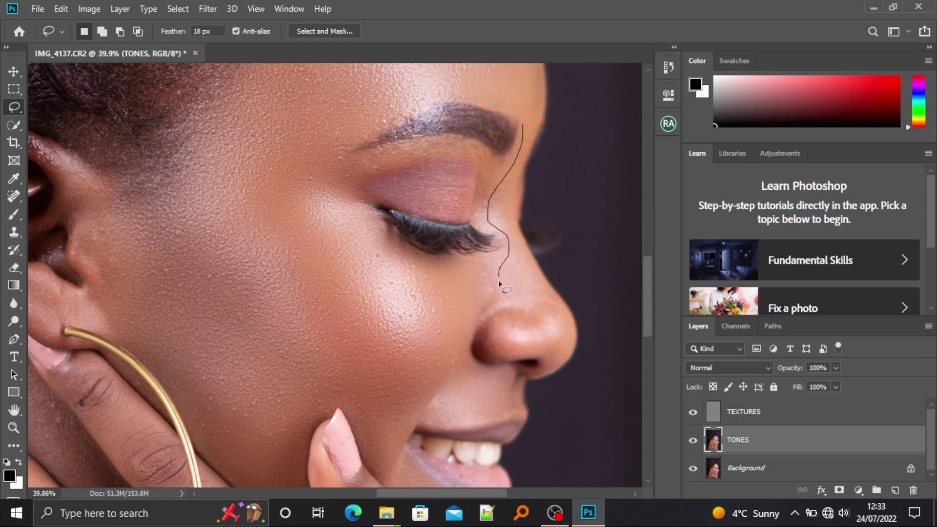
{"action": "mouse_move", "coordinate": [547, 303]}
{"action": "left_mouse_down"}
{"action": "mouse_move", "coordinate": [517, 231]}
{"action": "mouse_move", "coordinate": [528, 139]}
{"action": "left_mouse_up"}
{"action": "left_click", "coordinate": [208, 8]}
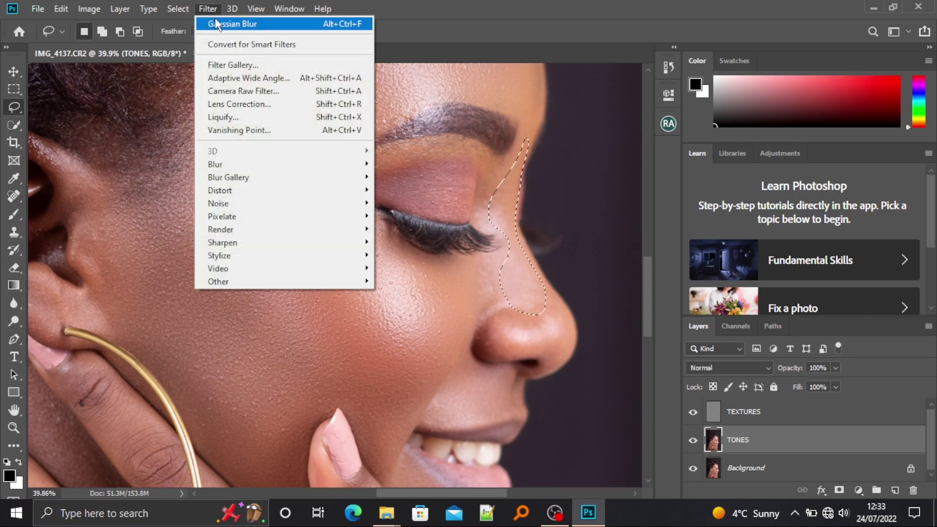
{"action": "left_click", "coordinate": [217, 23]}
{"action": "scroll", "coordinate": [260, 201], "scroll_direction": "down", "scroll_amount": 2}
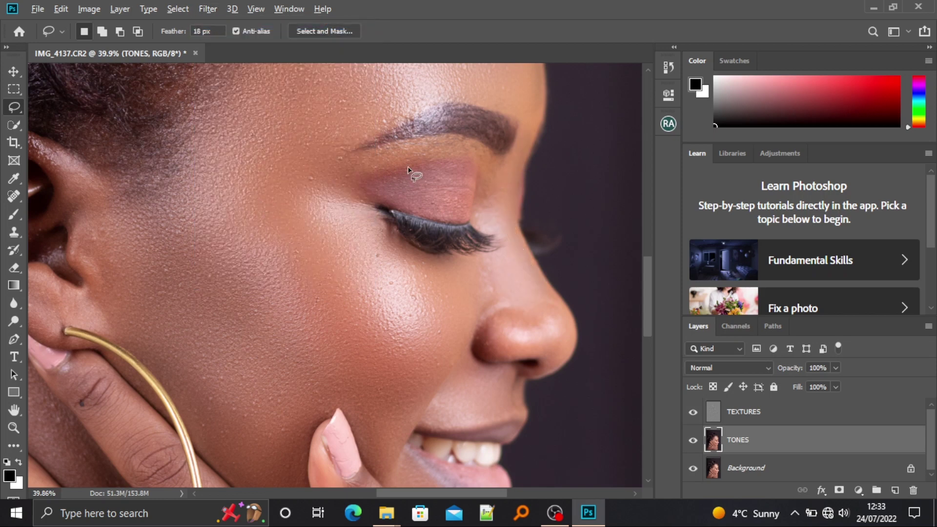
Lasso the upper eyelid area beneath the eyebrow, reapply the last Gaussian Blur and clear the selection.
{"action": "scroll", "coordinate": [502, 119], "scroll_direction": "down", "scroll_amount": 2}
{"action": "scroll", "coordinate": [502, 119], "scroll_direction": "down", "scroll_amount": 2}
{"action": "scroll", "coordinate": [523, 356], "scroll_direction": "up", "scroll_amount": 3}
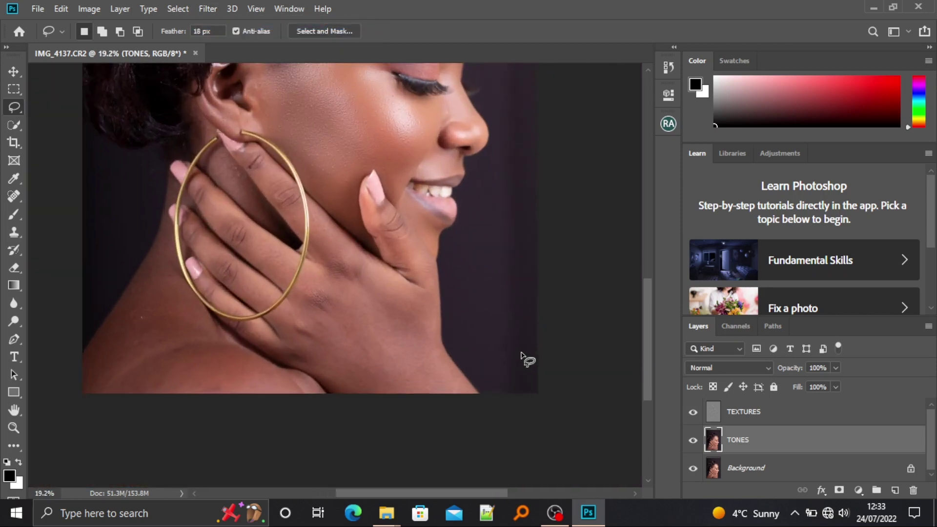
{"action": "scroll", "coordinate": [451, 391], "scroll_direction": "down", "scroll_amount": 3}
{"action": "scroll", "coordinate": [452, 391], "scroll_direction": "up", "scroll_amount": 3}
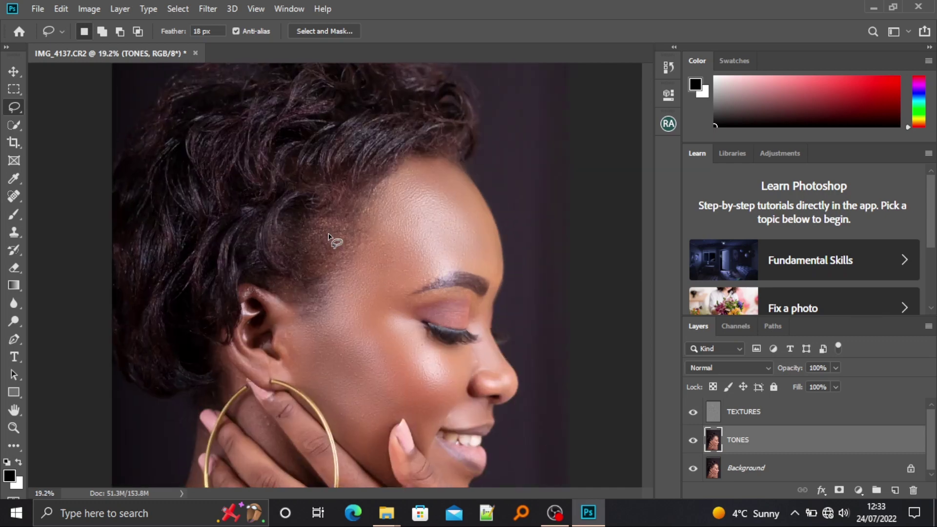
{"action": "scroll", "coordinate": [523, 283], "scroll_direction": "up", "scroll_amount": 5}
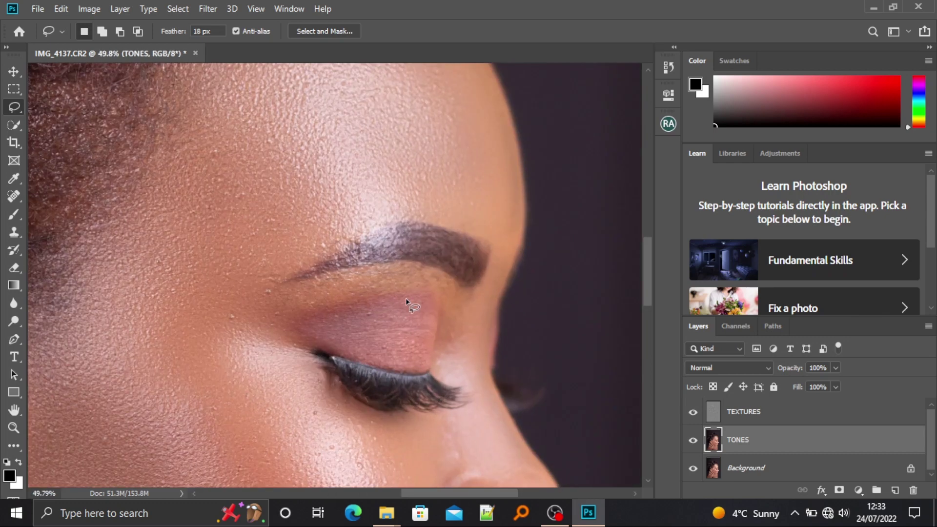
{"action": "mouse_move", "coordinate": [309, 314]}
{"action": "left_mouse_down"}
{"action": "mouse_move", "coordinate": [364, 295]}
{"action": "mouse_move", "coordinate": [423, 295]}
{"action": "mouse_move", "coordinate": [459, 317]}
{"action": "mouse_move", "coordinate": [455, 285]}
{"action": "mouse_move", "coordinate": [410, 270]}
{"action": "mouse_move", "coordinate": [352, 275]}
{"action": "mouse_move", "coordinate": [299, 295]}
{"action": "mouse_move", "coordinate": [291, 319]}
{"action": "left_mouse_up"}
{"action": "left_click", "coordinate": [208, 9]}
{"action": "left_click", "coordinate": [217, 24]}
{"action": "key", "text": "ctrl+d"}
Lasso the neck and shoulder skin outside the earring and hand, reapply the last Gaussian Blur and deselect.
{"action": "scroll", "coordinate": [427, 204], "scroll_direction": "down", "scroll_amount": 6}
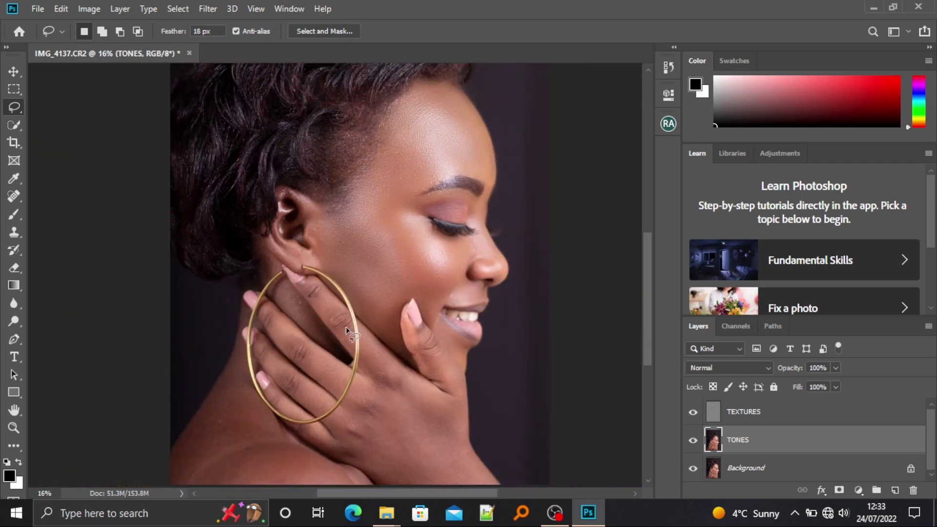
{"action": "scroll", "coordinate": [247, 447], "scroll_direction": "up", "scroll_amount": 2}
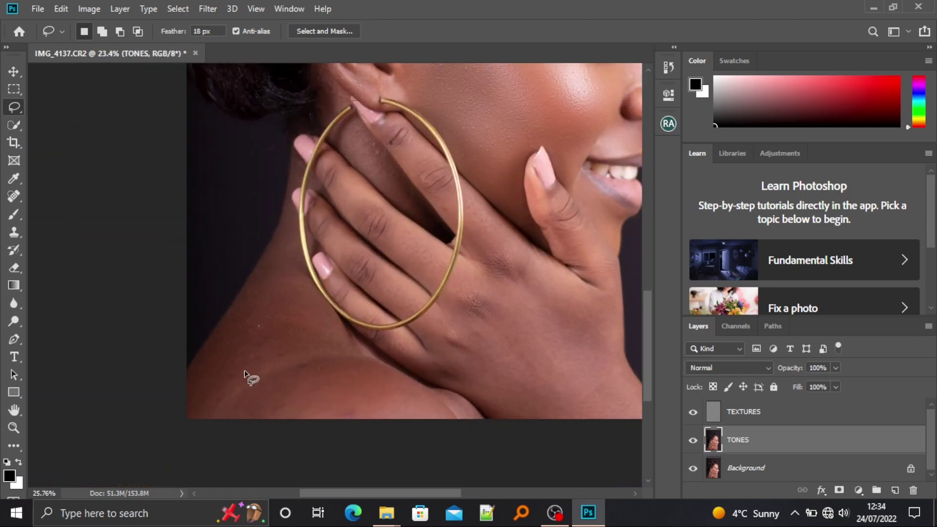
{"action": "scroll", "coordinate": [247, 376], "scroll_direction": "up", "scroll_amount": 2}
{"action": "mouse_move", "coordinate": [290, 158]}
{"action": "left_mouse_down"}
{"action": "mouse_move", "coordinate": [269, 242]}
{"action": "mouse_move", "coordinate": [177, 385]}
{"action": "mouse_move", "coordinate": [177, 426]}
{"action": "mouse_move", "coordinate": [214, 454]}
{"action": "mouse_move", "coordinate": [309, 462]}
{"action": "mouse_move", "coordinate": [486, 452]}
{"action": "mouse_move", "coordinate": [484, 409]}
{"action": "mouse_move", "coordinate": [410, 376]}
{"action": "mouse_move", "coordinate": [312, 270]}
{"action": "mouse_move", "coordinate": [293, 183]}
{"action": "mouse_move", "coordinate": [299, 144]}
{"action": "left_mouse_up"}
{"action": "left_click", "coordinate": [208, 9]}
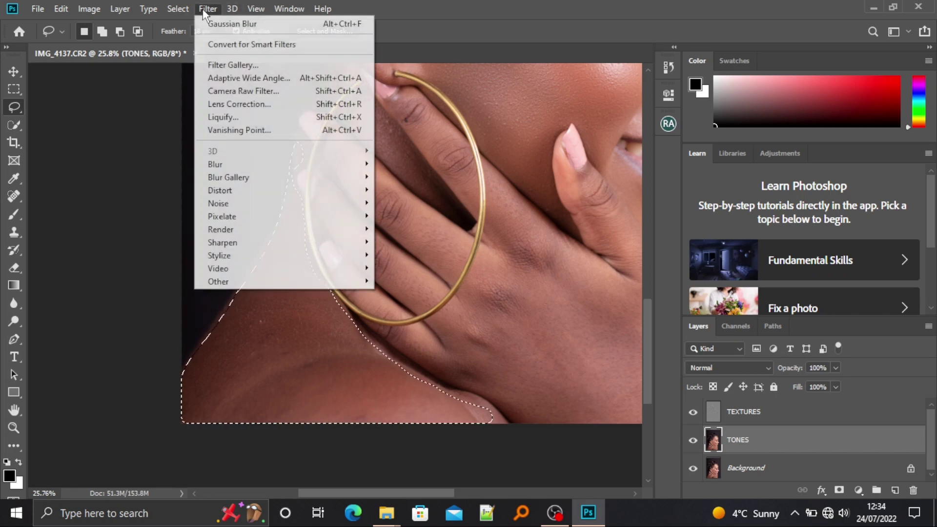
{"action": "left_click", "coordinate": [230, 24]}
{"action": "key", "text": "ctrl+d"}
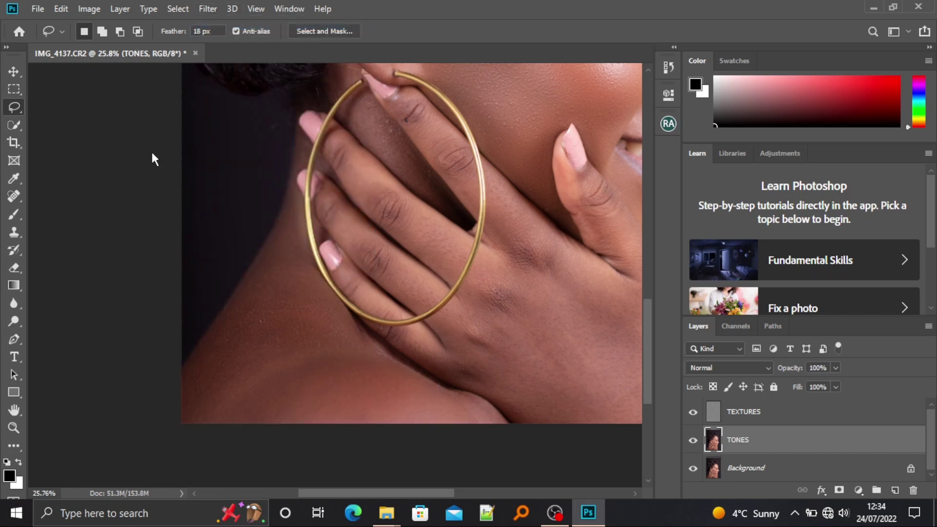
Lasso the middle finger inside the earring on the TONES layer and reapply the last Gaussian Blur.
{"action": "scroll", "coordinate": [151, 276], "scroll_direction": "down", "scroll_amount": 4}
{"action": "scroll", "coordinate": [484, 325], "scroll_direction": "up", "scroll_amount": 5}
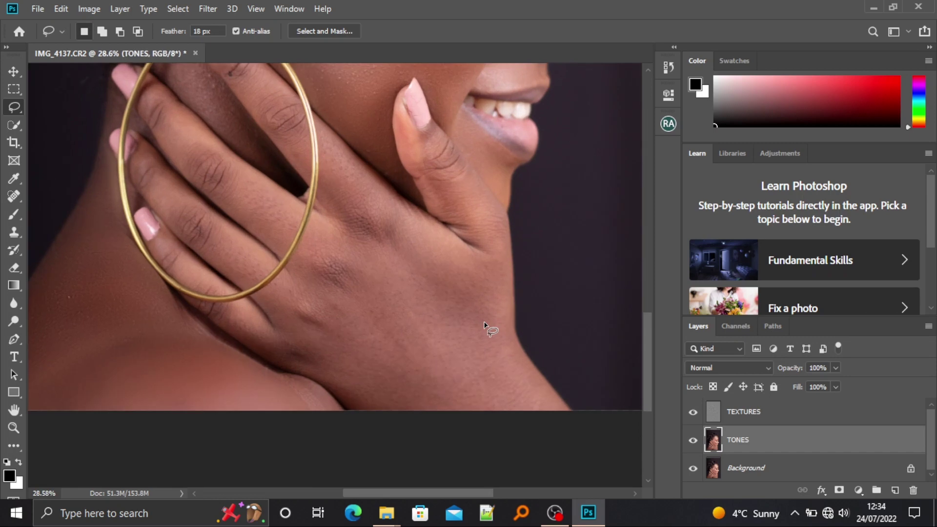
{"action": "scroll", "coordinate": [525, 419], "scroll_direction": "down", "scroll_amount": 4}
{"action": "scroll", "coordinate": [272, 198], "scroll_direction": "up", "scroll_amount": 4}
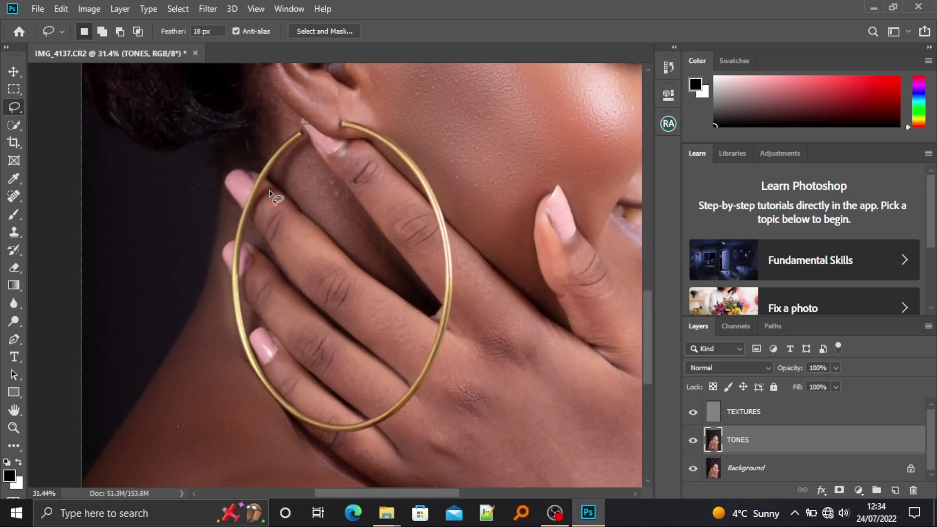
{"action": "mouse_move", "coordinate": [271, 199]}
{"action": "left_mouse_down"}
{"action": "mouse_move", "coordinate": [321, 251]}
{"action": "mouse_move", "coordinate": [414, 322]}
{"action": "mouse_move", "coordinate": [412, 358]}
{"action": "mouse_move", "coordinate": [383, 351]}
{"action": "mouse_move", "coordinate": [339, 311]}
{"action": "mouse_move", "coordinate": [281, 241]}
{"action": "mouse_move", "coordinate": [271, 197]}
{"action": "left_mouse_up"}
{"action": "left_click", "coordinate": [204, 10]}
{"action": "left_click", "coordinate": [220, 24]}
Lasso the ring finger and the little finger in turn, reapplying the last Gaussian Blur to each.
{"action": "mouse_move", "coordinate": [271, 279]}
{"action": "left_mouse_down"}
{"action": "mouse_move", "coordinate": [395, 409]}
{"action": "mouse_move", "coordinate": [312, 363]}
{"action": "mouse_move", "coordinate": [266, 285]}
{"action": "left_mouse_up"}
{"action": "left_click", "coordinate": [210, 10]}
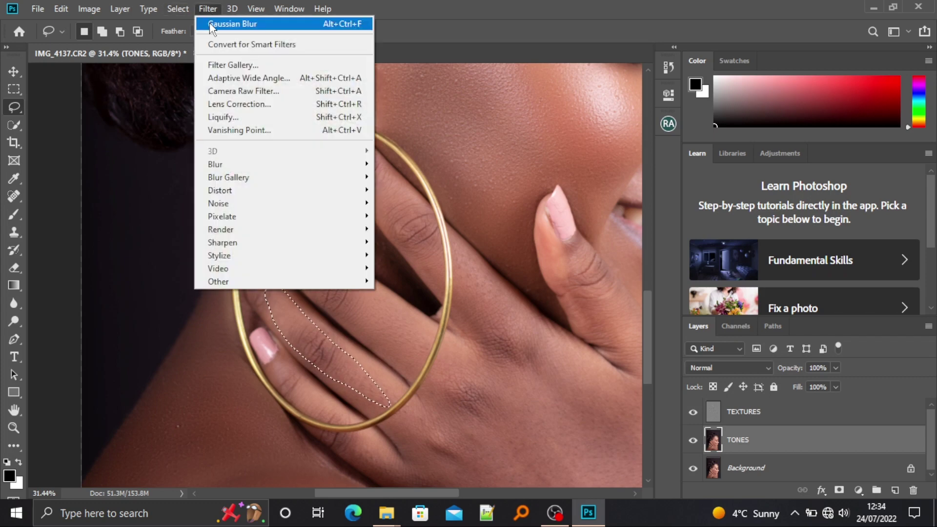
{"action": "left_click", "coordinate": [214, 24]}
{"action": "mouse_move", "coordinate": [274, 371]}
{"action": "left_mouse_down"}
{"action": "mouse_move", "coordinate": [306, 409]}
{"action": "mouse_move", "coordinate": [327, 416]}
{"action": "mouse_move", "coordinate": [318, 392]}
{"action": "mouse_move", "coordinate": [276, 370]}
{"action": "left_mouse_up"}
{"action": "left_click", "coordinate": [208, 9]}
{"action": "left_click", "coordinate": [213, 24]}
Lasso the back of the hand up to the thumb, reapply the last Gaussian Blur and clear the selection.
{"action": "scroll", "coordinate": [225, 134], "scroll_direction": "down", "scroll_amount": 3}
{"action": "scroll", "coordinate": [281, 117], "scroll_direction": "up", "scroll_amount": 3}
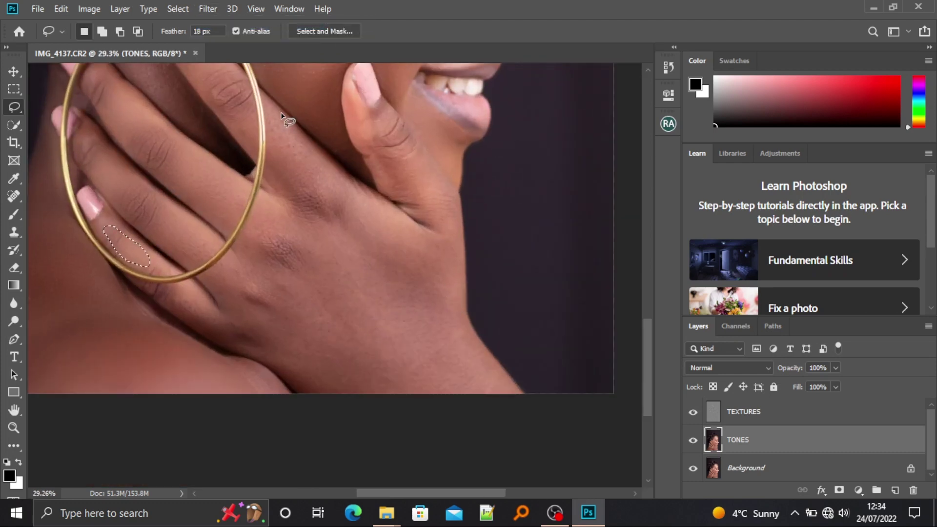
{"action": "mouse_move", "coordinate": [271, 113]}
{"action": "left_mouse_down"}
{"action": "mouse_move", "coordinate": [272, 159]}
{"action": "mouse_move", "coordinate": [293, 196]}
{"action": "mouse_move", "coordinate": [285, 213]}
{"action": "mouse_move", "coordinate": [259, 215]}
{"action": "mouse_move", "coordinate": [242, 265]}
{"action": "mouse_move", "coordinate": [229, 271]}
{"action": "mouse_move", "coordinate": [237, 339]}
{"action": "mouse_move", "coordinate": [316, 398]}
{"action": "mouse_move", "coordinate": [489, 431]}
{"action": "mouse_move", "coordinate": [516, 405]}
{"action": "mouse_move", "coordinate": [488, 371]}
{"action": "mouse_move", "coordinate": [456, 212]}
{"action": "mouse_move", "coordinate": [422, 160]}
{"action": "mouse_move", "coordinate": [381, 112]}
{"action": "mouse_move", "coordinate": [401, 174]}
{"action": "mouse_move", "coordinate": [425, 207]}
{"action": "mouse_move", "coordinate": [380, 212]}
{"action": "mouse_move", "coordinate": [334, 170]}
{"action": "mouse_move", "coordinate": [284, 149]}
{"action": "mouse_move", "coordinate": [282, 127]}
{"action": "left_mouse_up"}
{"action": "left_click", "coordinate": [214, 10]}
{"action": "left_click", "coordinate": [218, 20]}
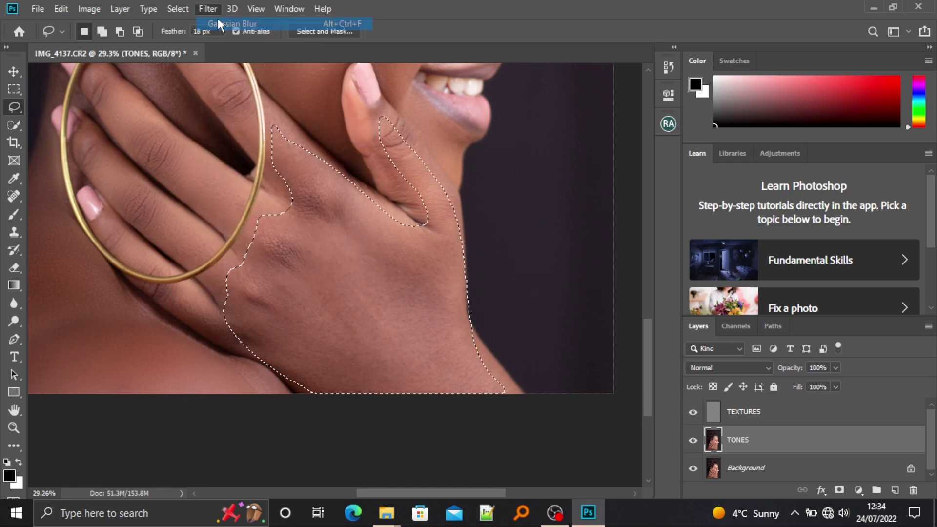
{"action": "key", "text": "ctrl+d"}
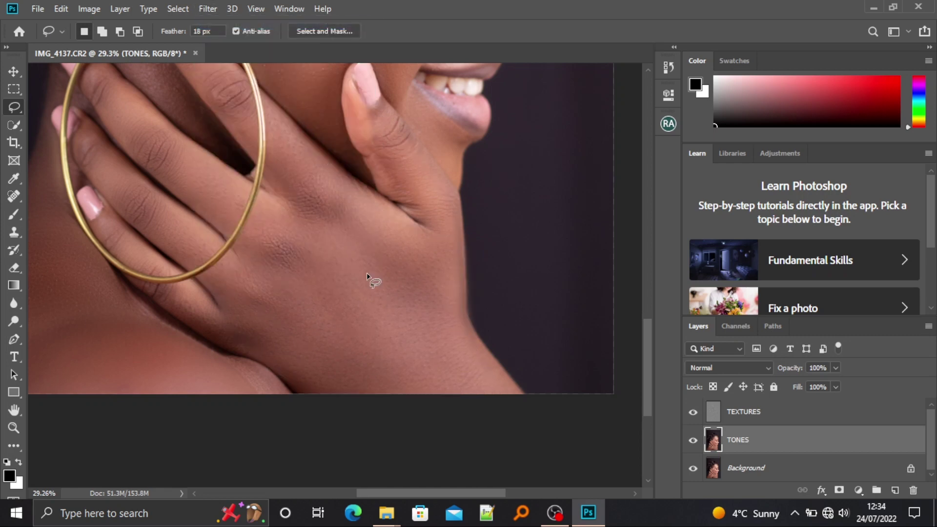
Lasso the strip of shoulder skin along the hand's lower edge and reapply the last Gaussian Blur.
{"action": "mouse_move", "coordinate": [216, 357]}
{"action": "left_mouse_down"}
{"action": "mouse_move", "coordinate": [263, 397]}
{"action": "mouse_move", "coordinate": [283, 392]}
{"action": "mouse_move", "coordinate": [280, 378]}
{"action": "mouse_move", "coordinate": [205, 349]}
{"action": "mouse_move", "coordinate": [142, 306]}
{"action": "mouse_move", "coordinate": [214, 360]}
{"action": "left_mouse_up"}
{"action": "left_click", "coordinate": [208, 8]}
{"action": "left_click", "coordinate": [232, 23]}
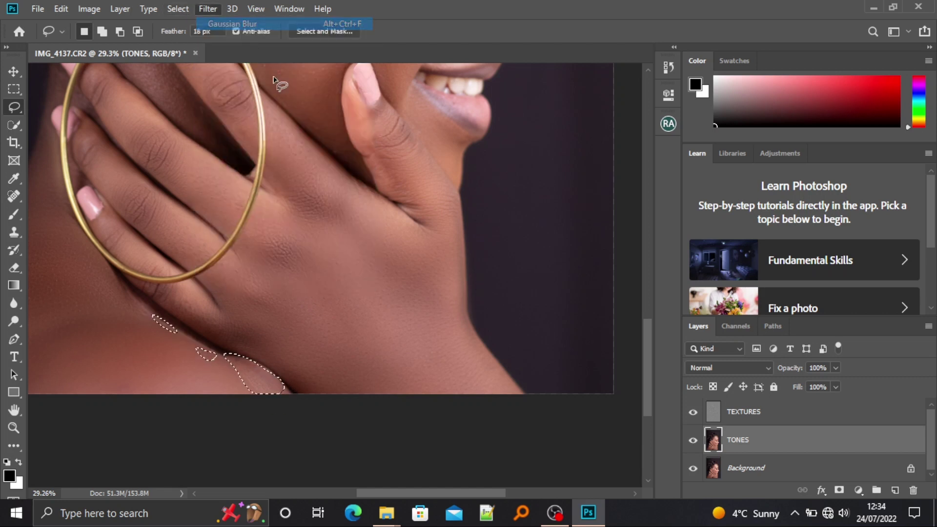
Lasso the neck skin inside the earring above the fingers, reapply the last Gaussian Blur and deselect.
{"action": "scroll", "coordinate": [352, 276], "scroll_direction": "down", "scroll_amount": 3}
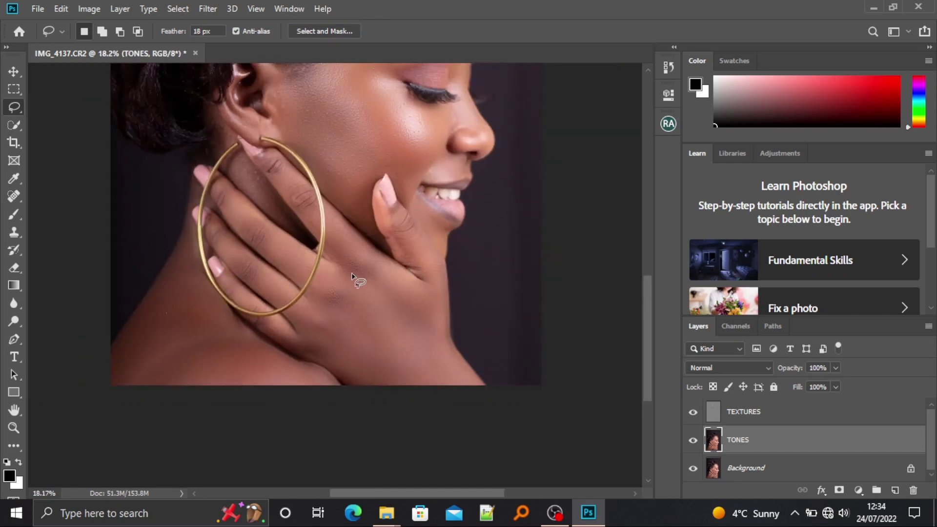
{"action": "scroll", "coordinate": [353, 277], "scroll_direction": "up", "scroll_amount": 3}
{"action": "mouse_move", "coordinate": [215, 126]}
{"action": "left_mouse_down"}
{"action": "mouse_move", "coordinate": [193, 150]}
{"action": "mouse_move", "coordinate": [200, 167]}
{"action": "mouse_move", "coordinate": [319, 262]}
{"action": "mouse_move", "coordinate": [219, 127]}
{"action": "left_mouse_up"}
{"action": "left_click", "coordinate": [208, 8]}
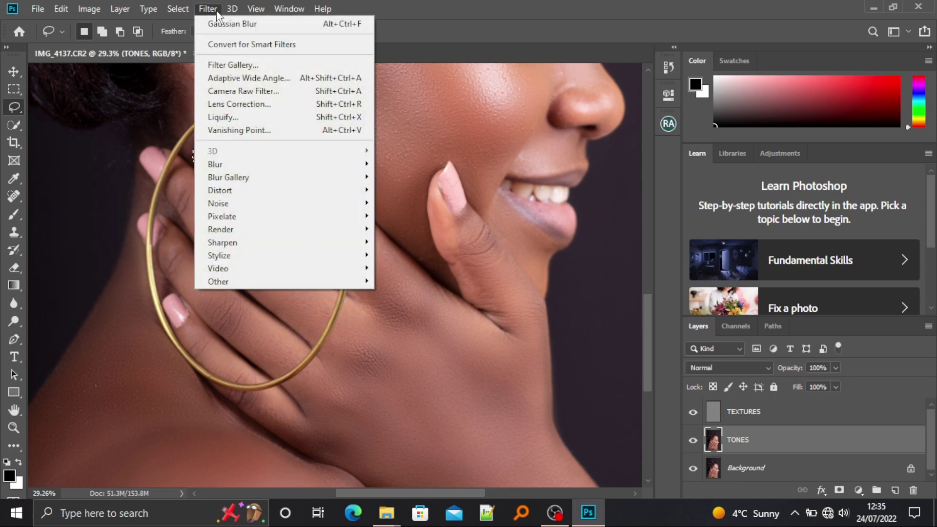
{"action": "left_click", "coordinate": [215, 25]}
{"action": "key", "text": "ctrl+d"}
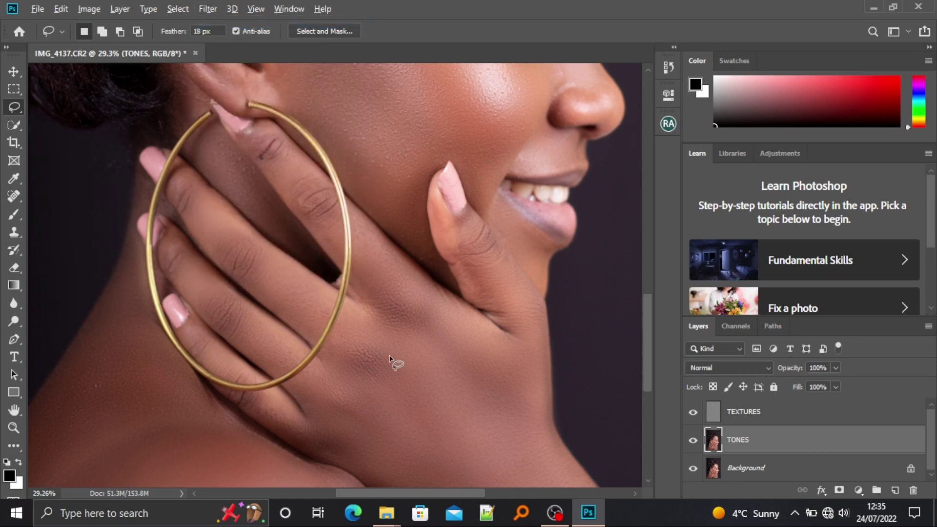
Lasso the lower part of the ear above the lobe, reapply the last Gaussian Blur and clear the selection.
{"action": "scroll", "coordinate": [390, 360], "scroll_direction": "down", "scroll_amount": 3}
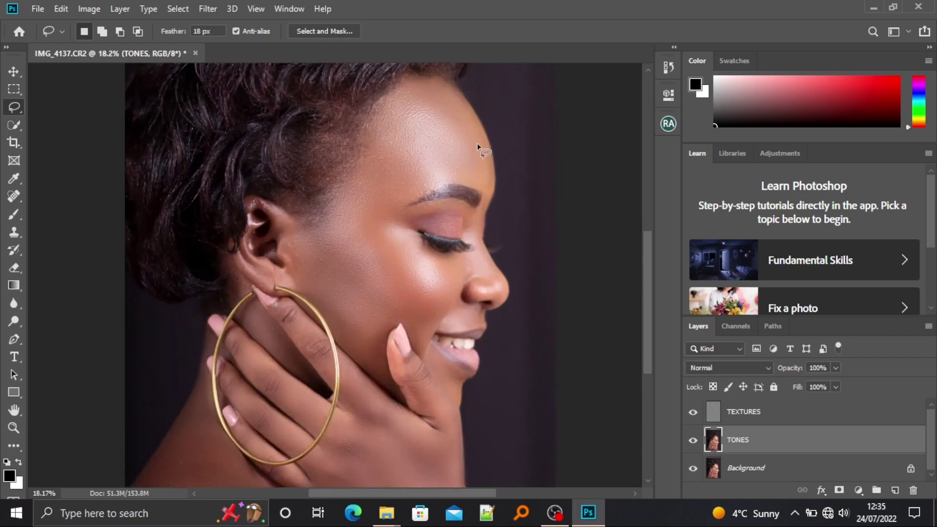
{"action": "scroll", "coordinate": [477, 145], "scroll_direction": "up", "scroll_amount": 1}
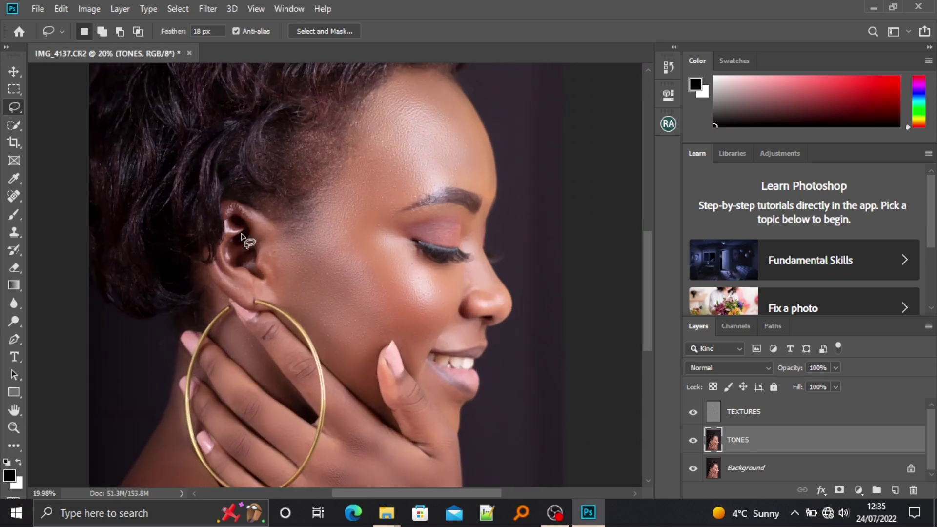
{"action": "scroll", "coordinate": [241, 265], "scroll_direction": "up", "scroll_amount": 3}
{"action": "mouse_move", "coordinate": [227, 272]}
{"action": "left_mouse_down"}
{"action": "mouse_move", "coordinate": [283, 313]}
{"action": "mouse_move", "coordinate": [245, 319]}
{"action": "mouse_move", "coordinate": [198, 273]}
{"action": "left_mouse_up"}
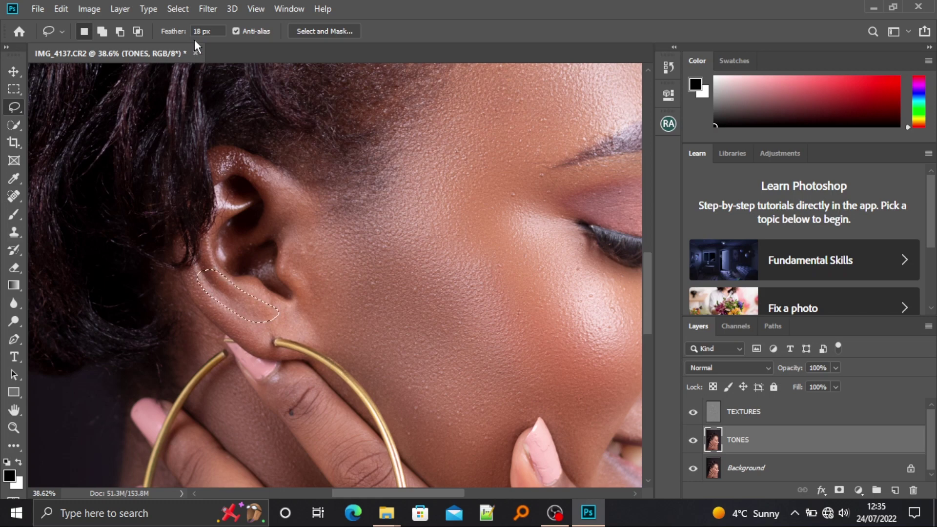
{"action": "left_click", "coordinate": [205, 11]}
{"action": "left_click", "coordinate": [211, 24]}
{"action": "key", "text": "ctrl+d"}
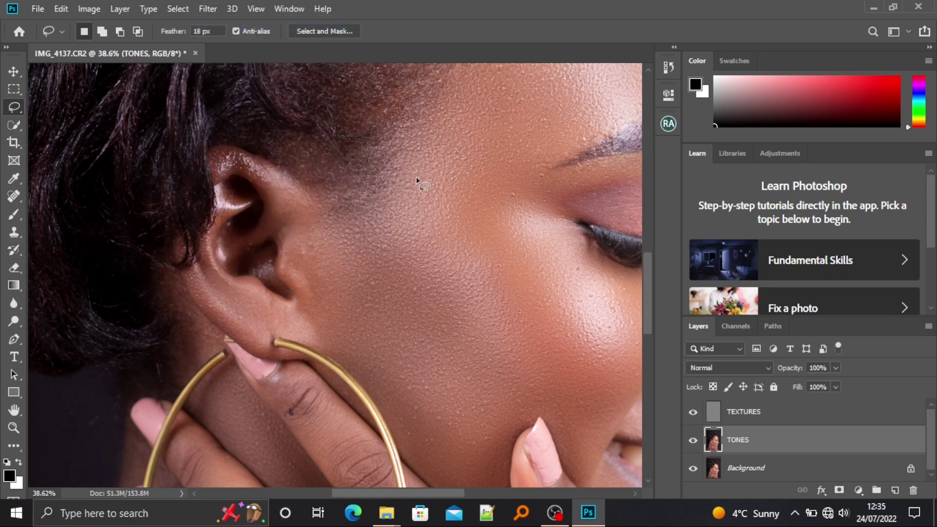
Group the TEXTURES and TONES layers and name the group "frequency separation".
{"action": "scroll", "coordinate": [416, 180], "scroll_direction": "down", "scroll_amount": 5}
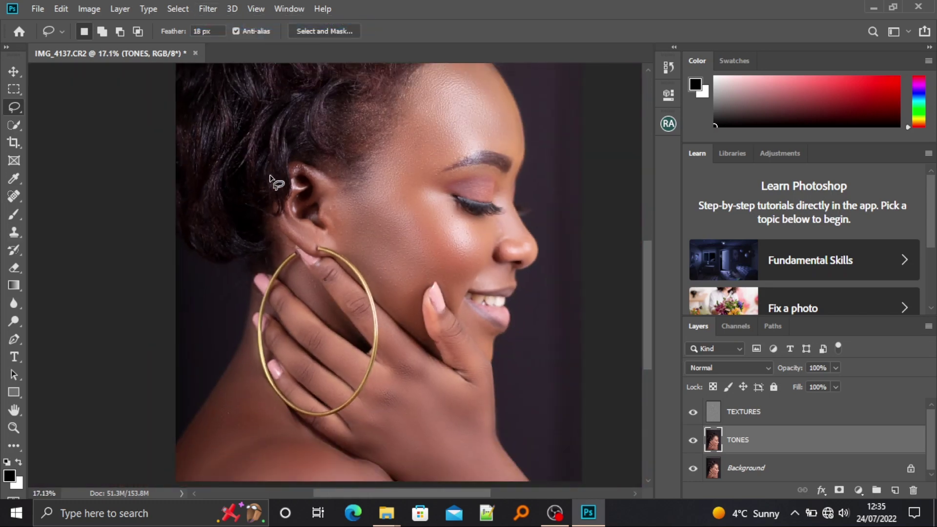
{"action": "scroll", "coordinate": [270, 178], "scroll_direction": "down", "scroll_amount": 1}
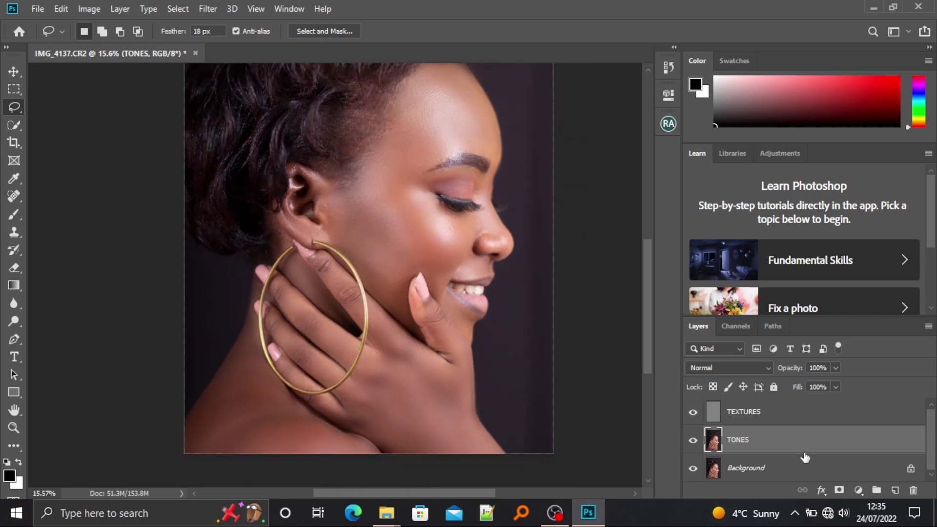
{"action": "left_click", "coordinate": [787, 423], "text": "shift"}
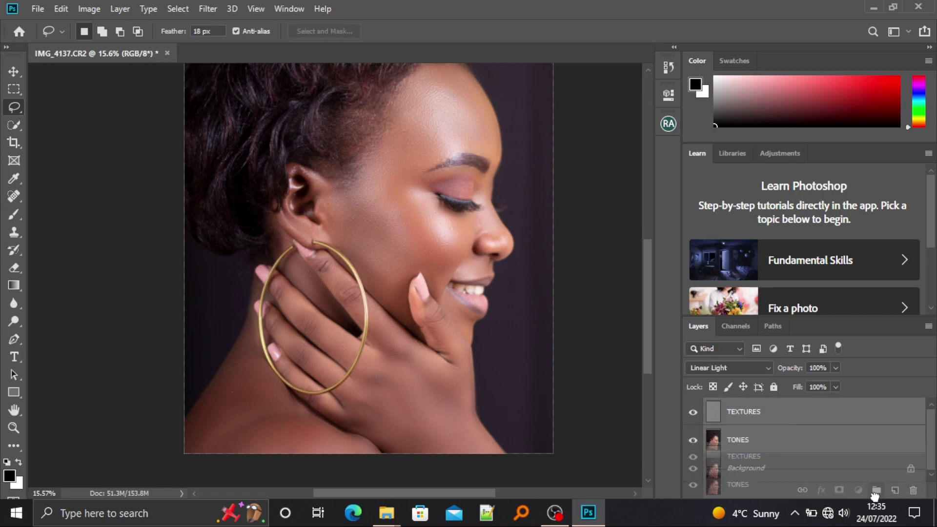
{"action": "left_click_drag", "start_coordinate": [771, 419], "coordinate": [875, 490]}
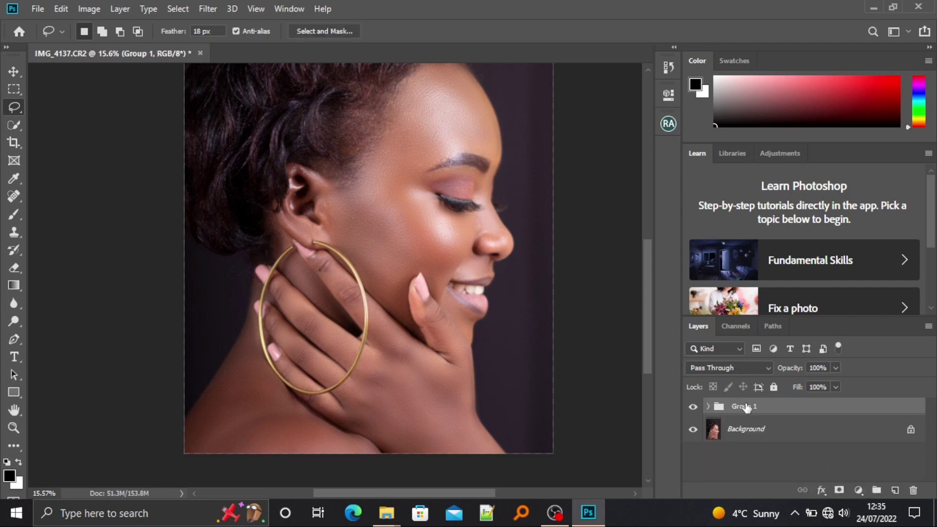
{"action": "double_click", "coordinate": [745, 406]}
{"action": "type", "text": "frequency separation"}
{"action": "left_click", "coordinate": [850, 412]}
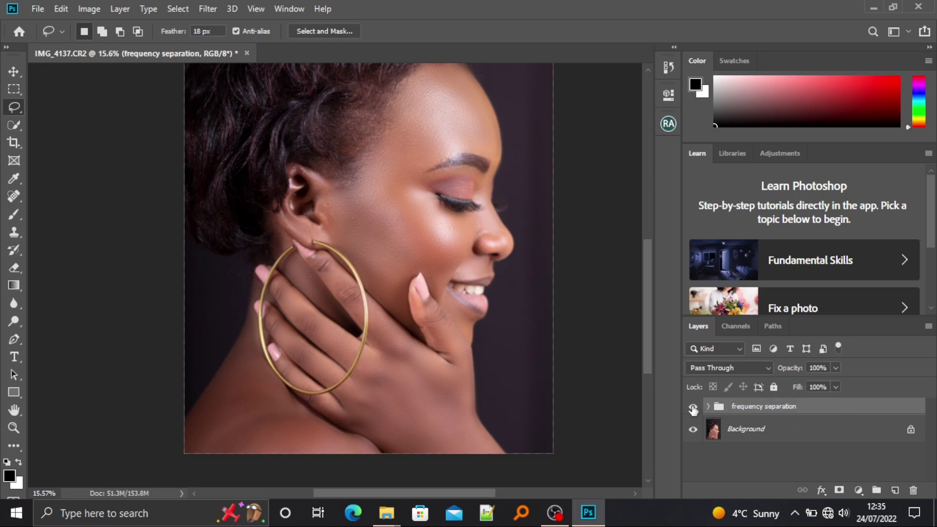
Hide and reshow the frequency separation group to compare the portrait before and after the retouch.
{"action": "left_click", "coordinate": [693, 408]}
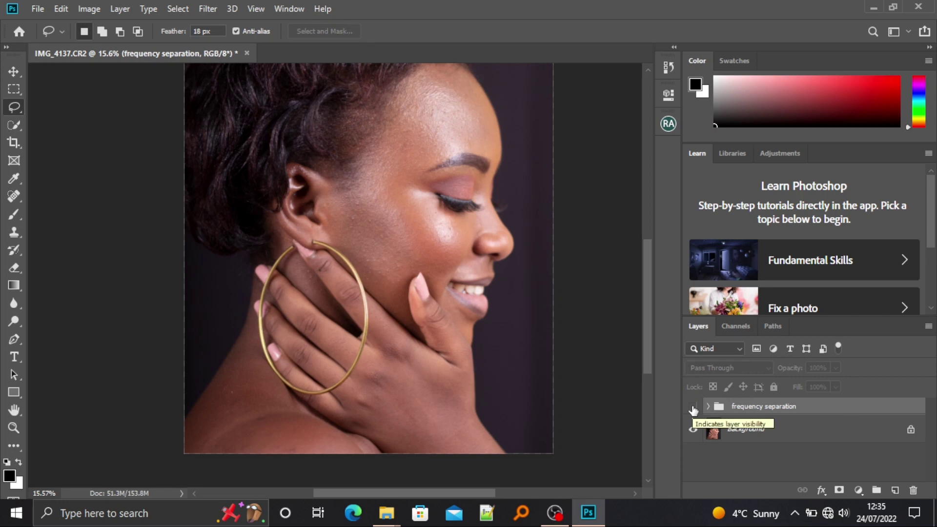
{"action": "left_click", "coordinate": [693, 407]}
{"action": "scroll", "coordinate": [326, 362], "scroll_direction": "down", "scroll_amount": 2}
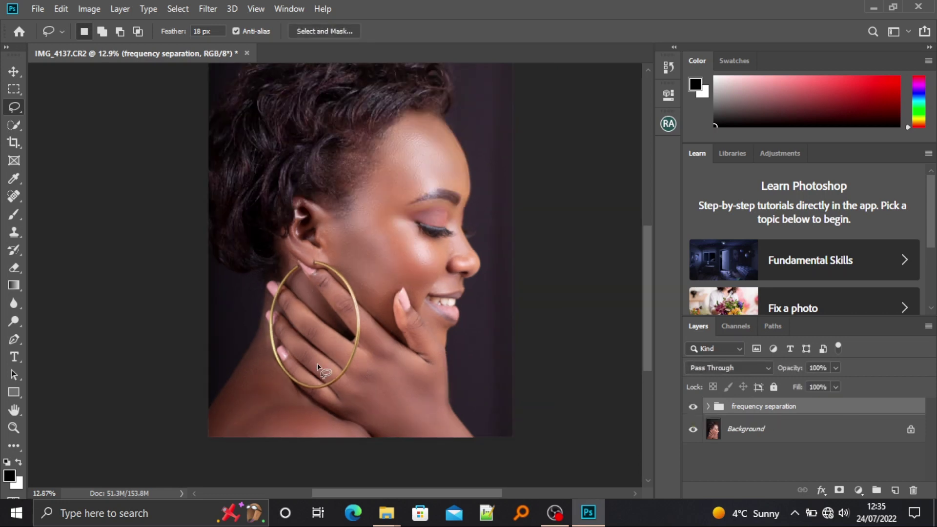
Compare the face at closer range with the frequency separation group switched off and back on.
{"action": "scroll", "coordinate": [420, 105], "scroll_direction": "up", "scroll_amount": 1}
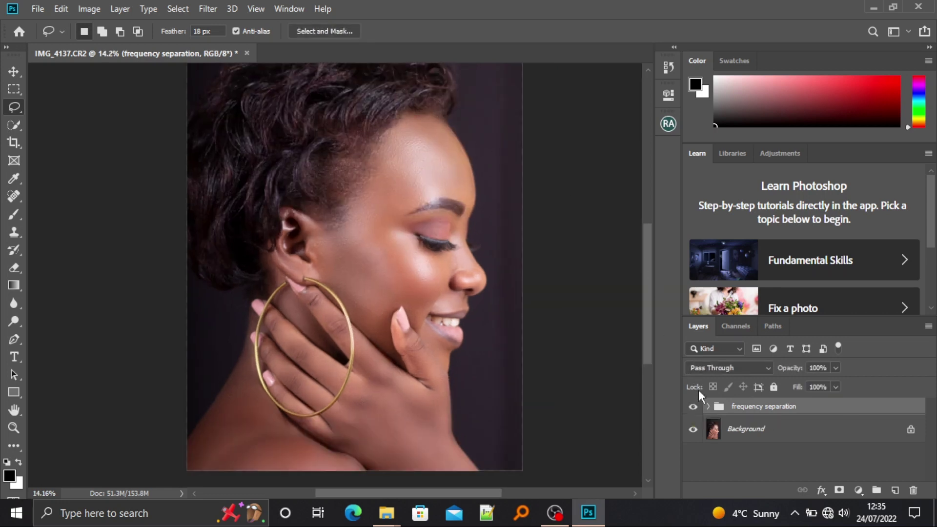
{"action": "left_click", "coordinate": [693, 407]}
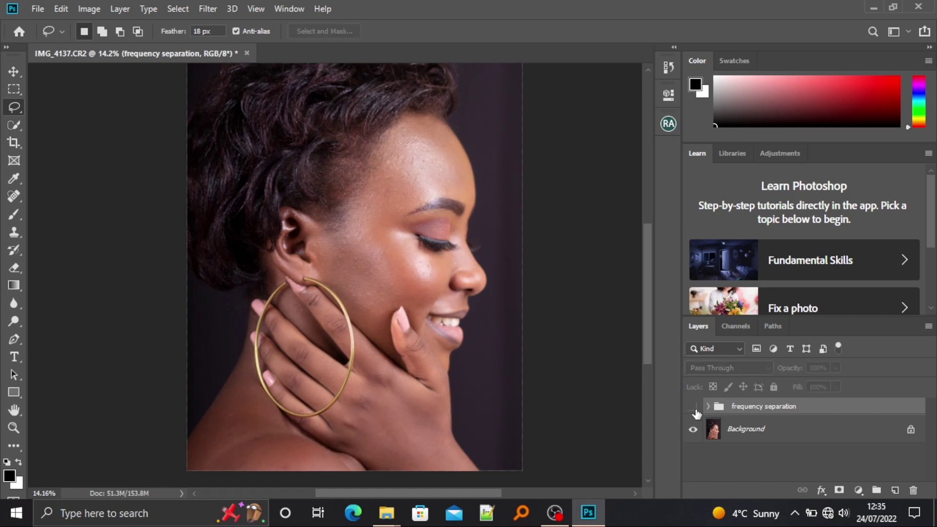
{"action": "left_click", "coordinate": [693, 408]}
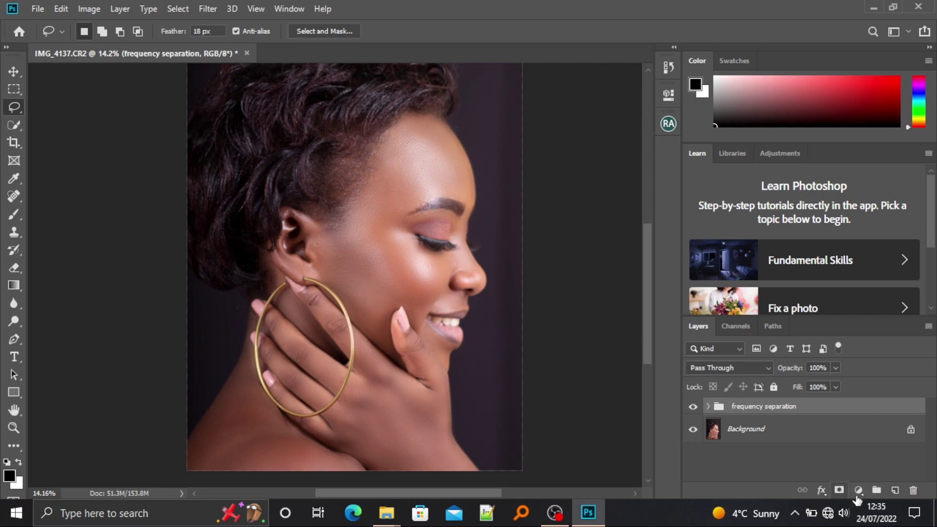
Add a Selective Color adjustment layer above the frequency separation group and target the Reds.
{"action": "left_click", "coordinate": [859, 492]}
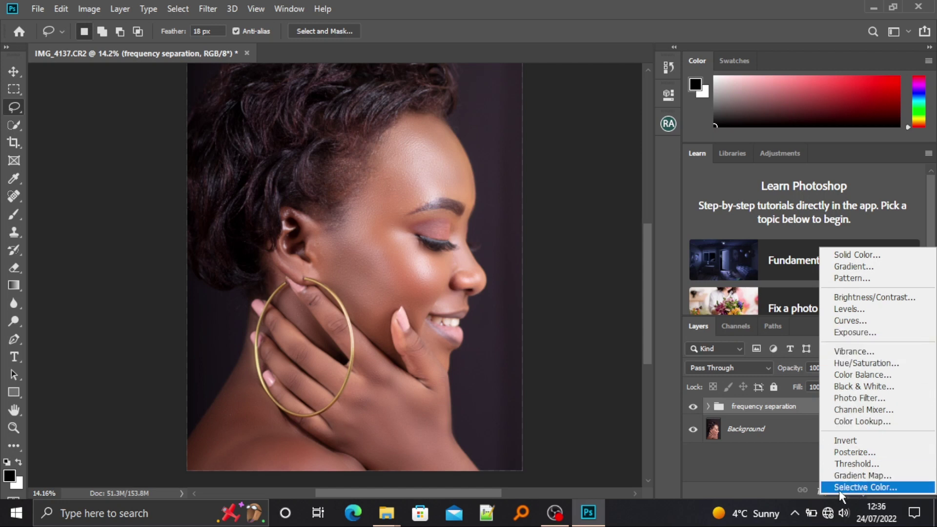
{"action": "left_click", "coordinate": [804, 461]}
{"action": "left_click", "coordinate": [859, 490]}
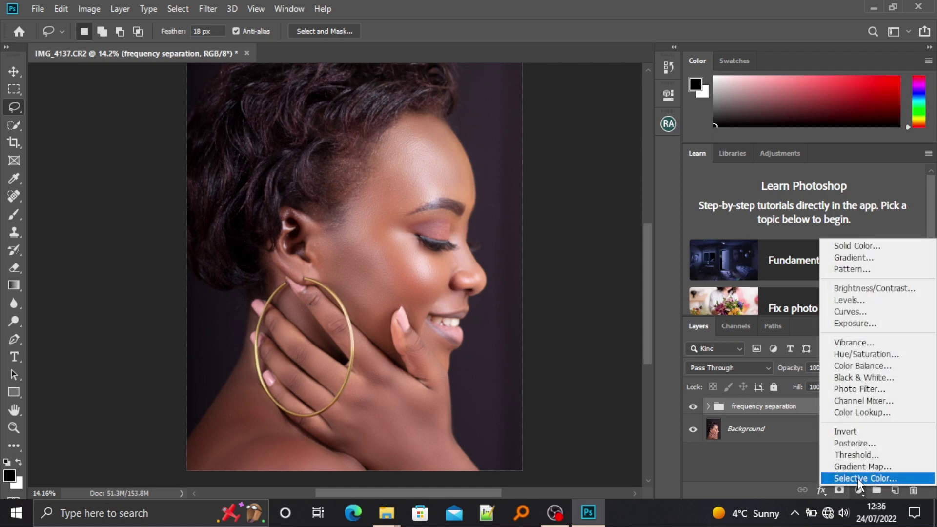
{"action": "left_click", "coordinate": [857, 479]}
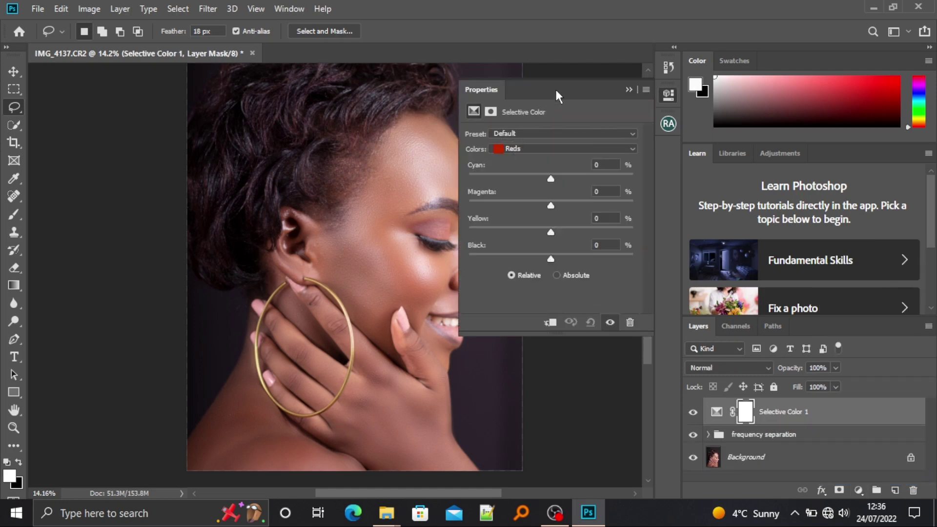
{"action": "left_click_drag", "start_coordinate": [555, 87], "coordinate": [573, 109]}
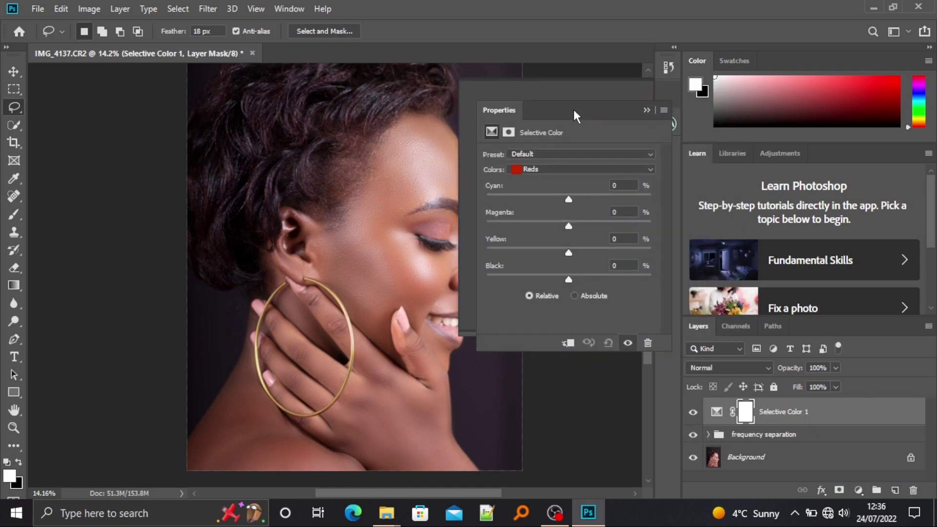
{"action": "left_click", "coordinate": [553, 172]}
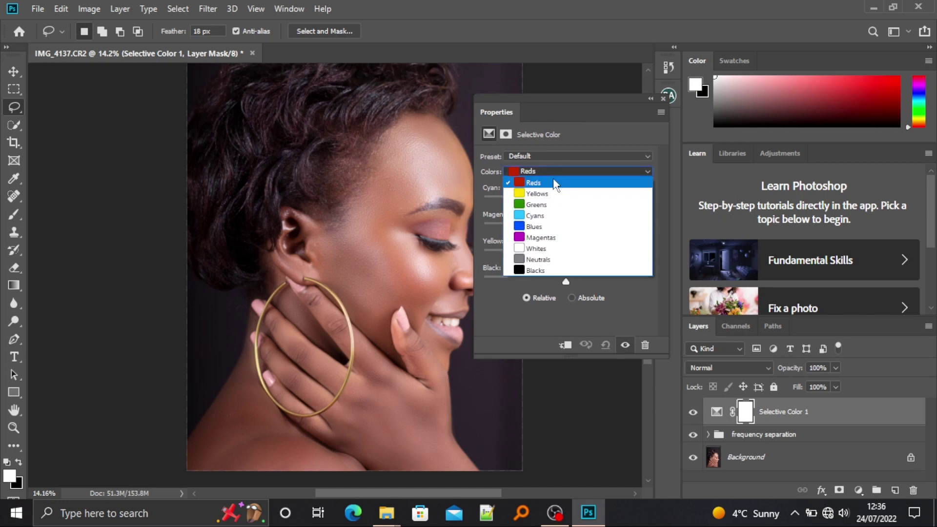
{"action": "left_click", "coordinate": [554, 183]}
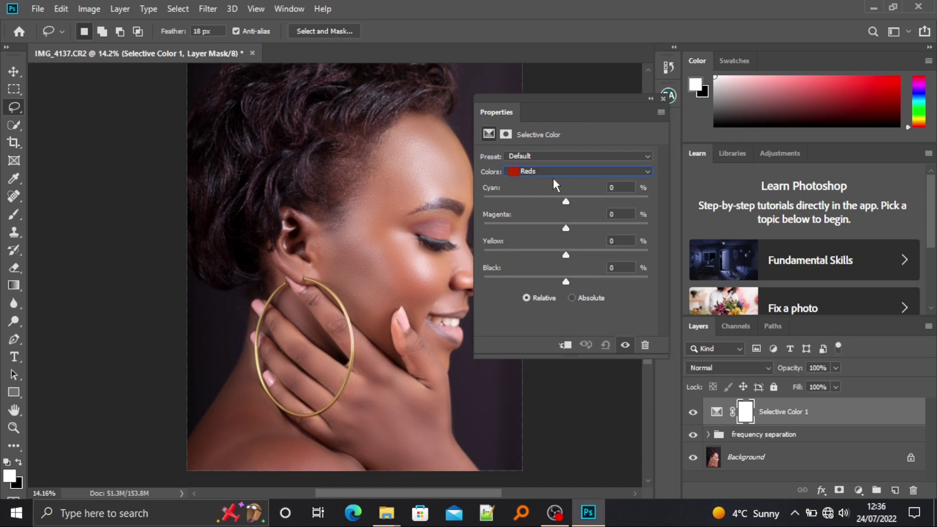
Set Magenta to +13% for the Reds in the Selective Color adjustment and close its properties.
{"action": "left_click", "coordinate": [575, 225]}
{"action": "left_click", "coordinate": [583, 226]}
{"action": "mouse_move", "coordinate": [582, 228]}
{"action": "left_mouse_down"}
{"action": "mouse_move", "coordinate": [627, 228]}
{"action": "mouse_move", "coordinate": [575, 227]}
{"action": "left_mouse_up"}
{"action": "left_click", "coordinate": [650, 98]}
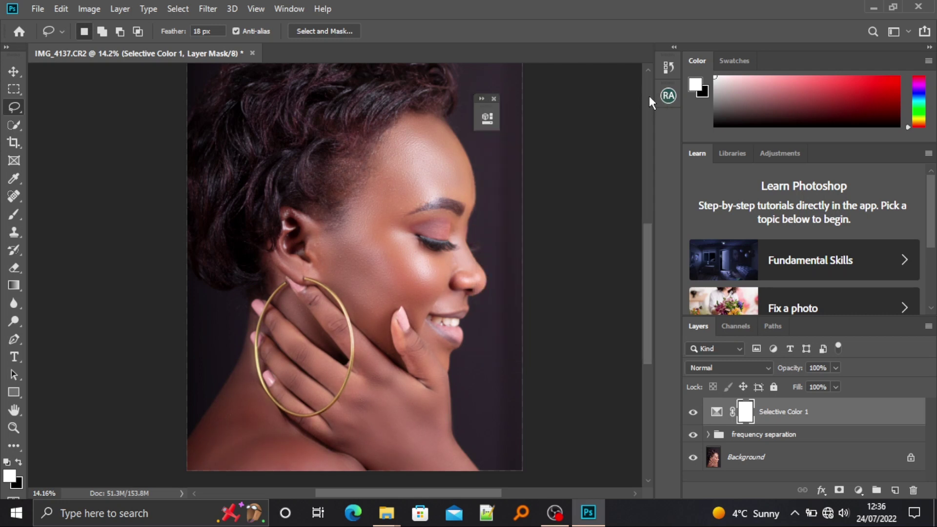
{"action": "left_click", "coordinate": [487, 104]}
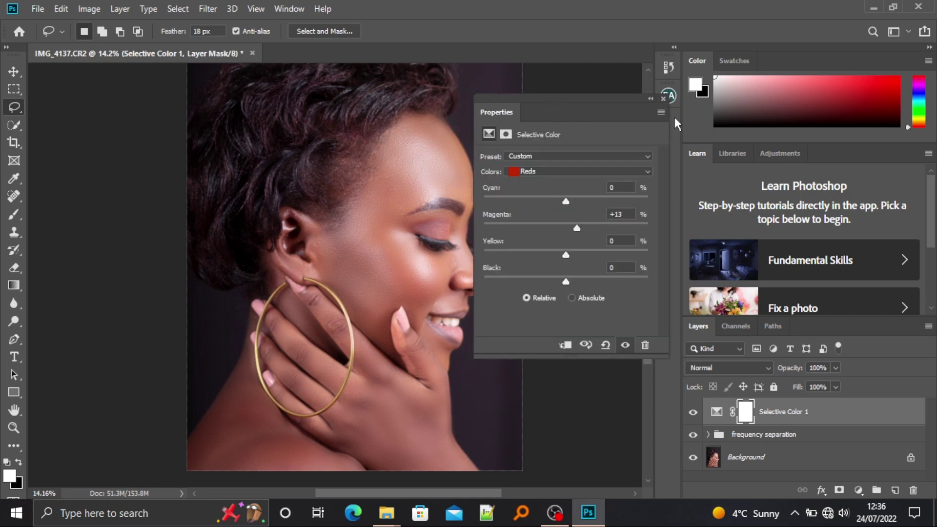
{"action": "left_click", "coordinate": [663, 99]}
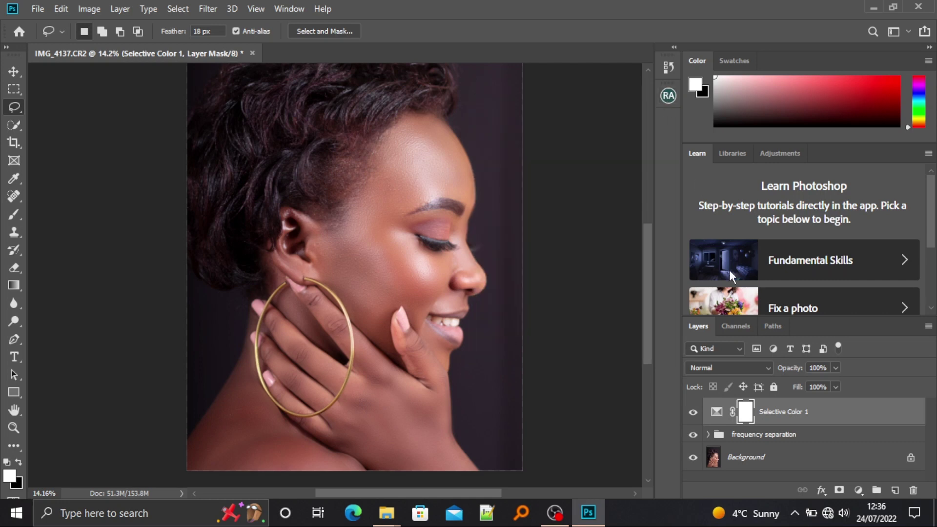
Hide and reshow the Selective Color layer to compare the skin color, and inspect the teeth up close.
{"action": "left_click", "coordinate": [693, 413]}
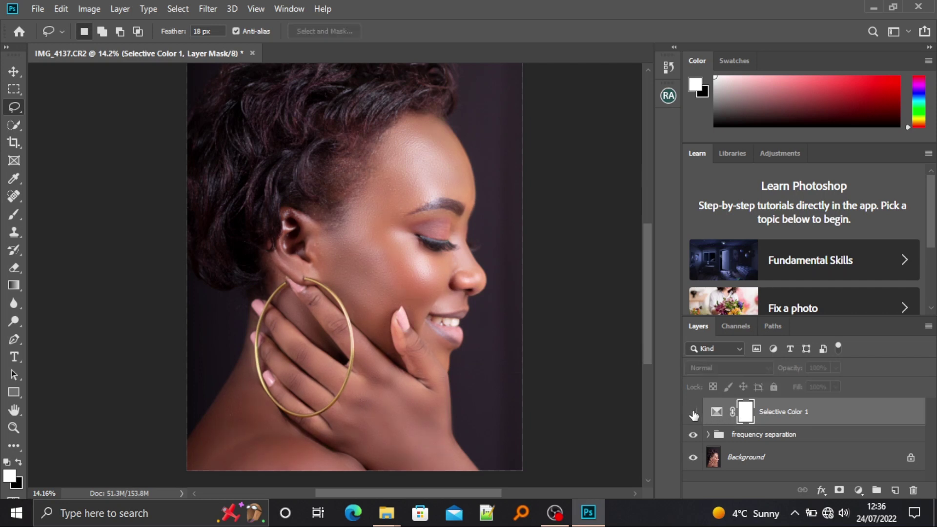
{"action": "left_click", "coordinate": [693, 413]}
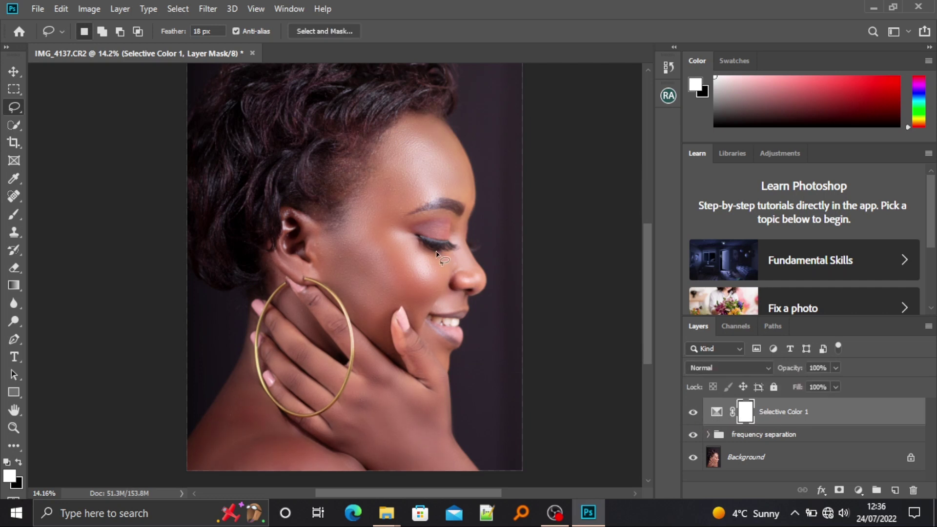
{"action": "scroll", "coordinate": [435, 252], "scroll_direction": "up", "scroll_amount": 2}
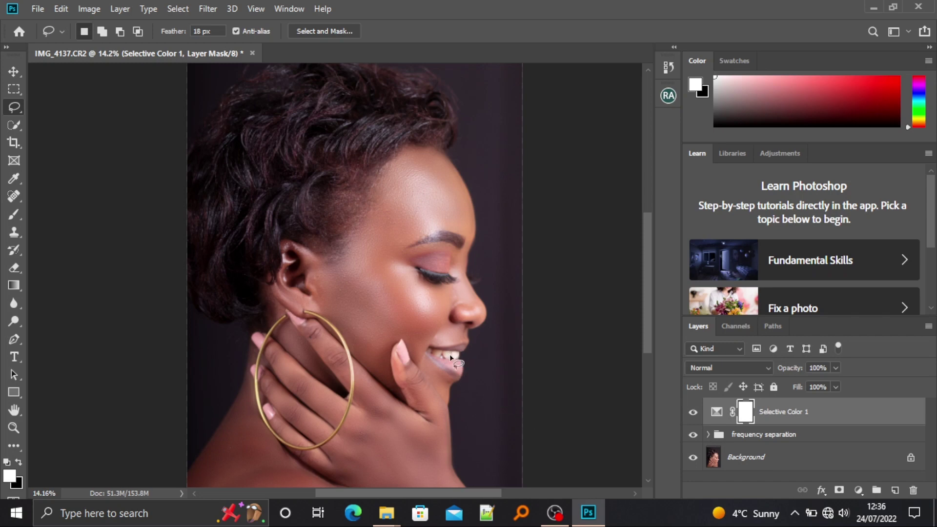
{"action": "scroll", "coordinate": [452, 363], "scroll_direction": "up", "scroll_amount": 5}
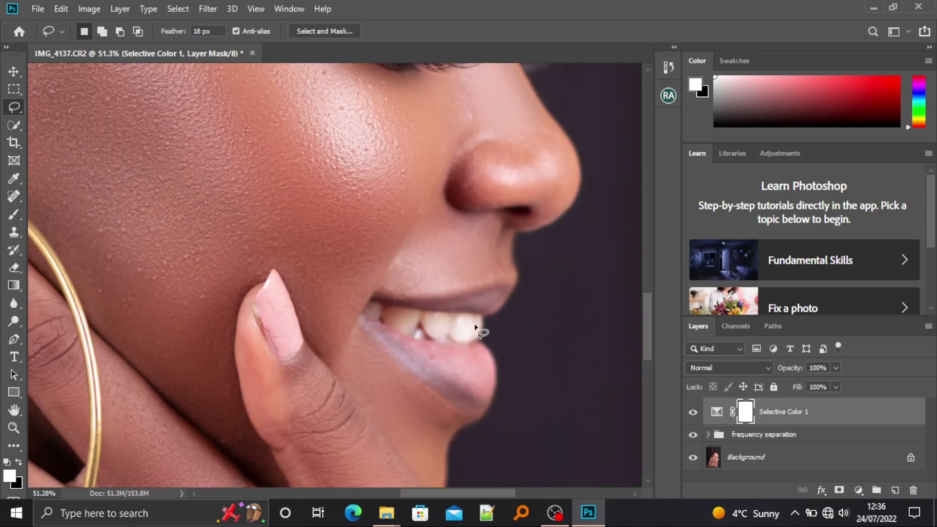
{"action": "scroll", "coordinate": [478, 328], "scroll_direction": "down", "scroll_amount": 4}
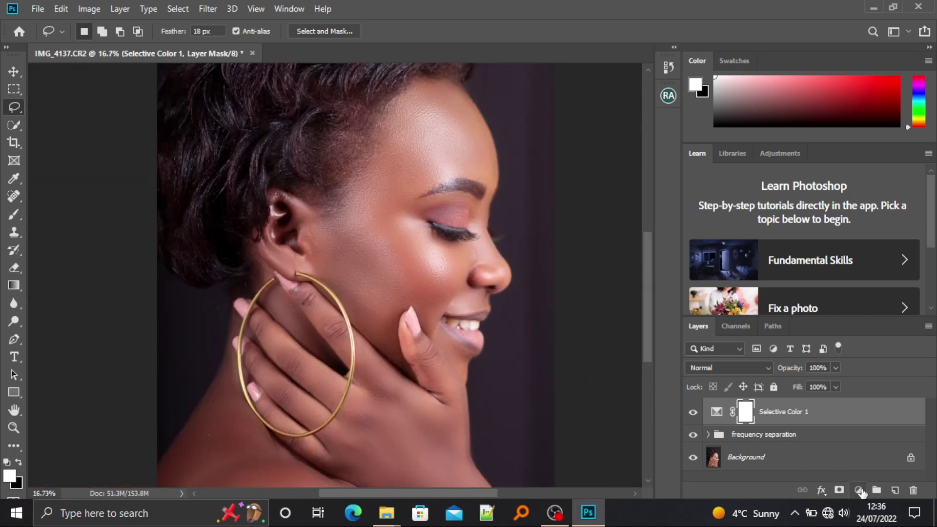
Add a Black & White adjustment layer above Selective Color and invert its mask to black.
{"action": "left_click", "coordinate": [860, 489]}
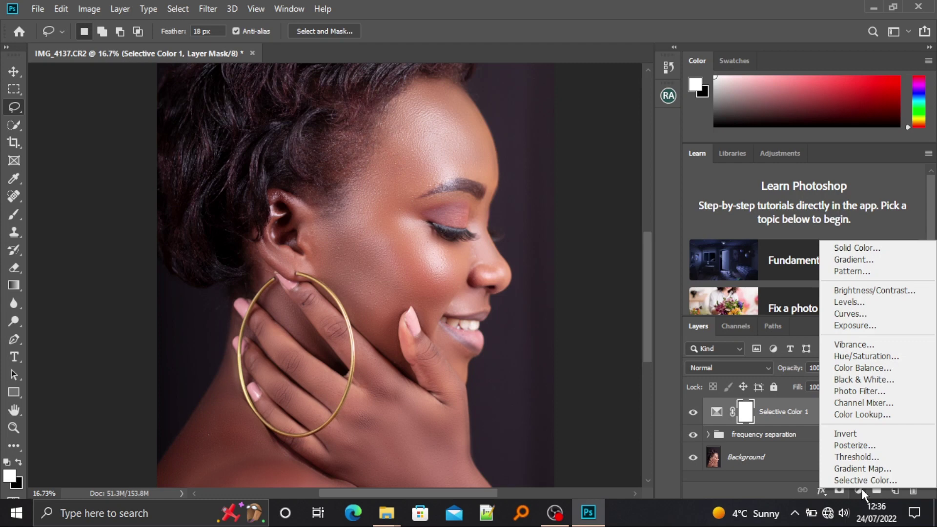
{"action": "left_click", "coordinate": [875, 380]}
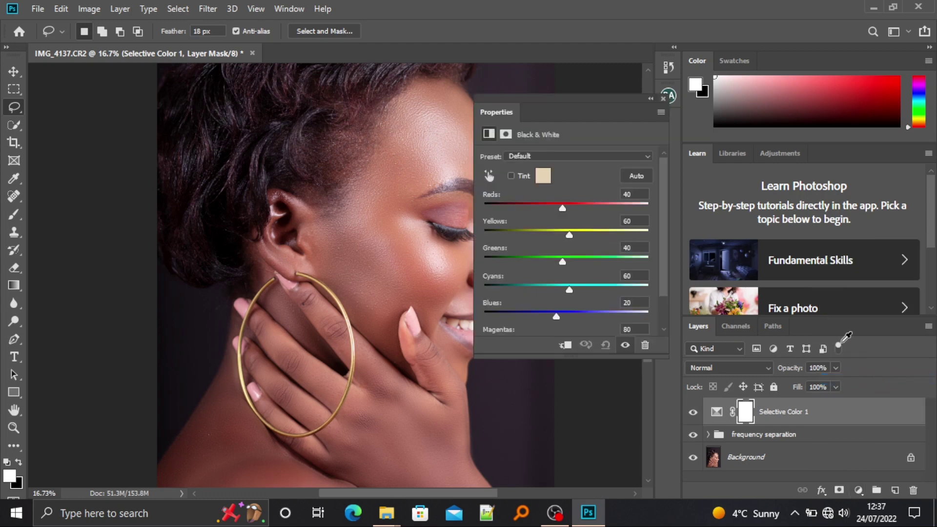
{"action": "left_click_drag", "start_coordinate": [579, 118], "coordinate": [620, 143]}
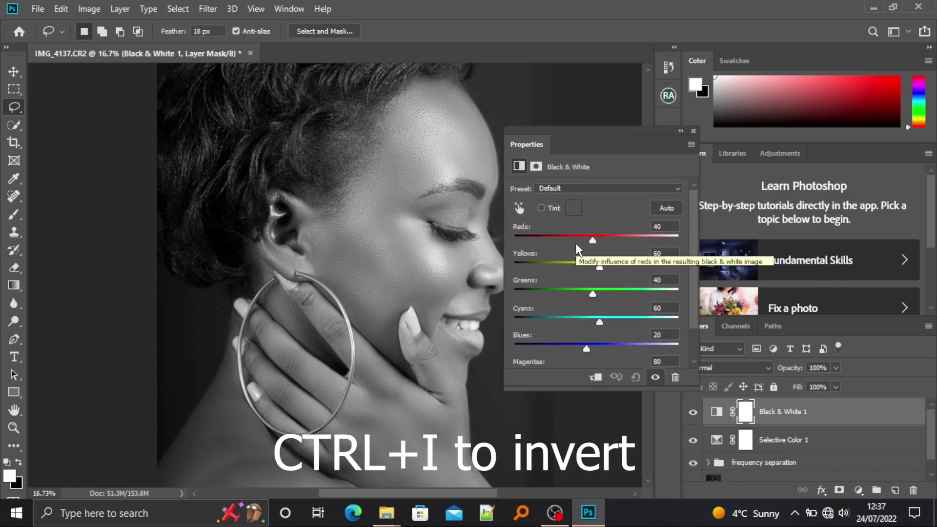
{"action": "key", "text": "ctrl+i"}
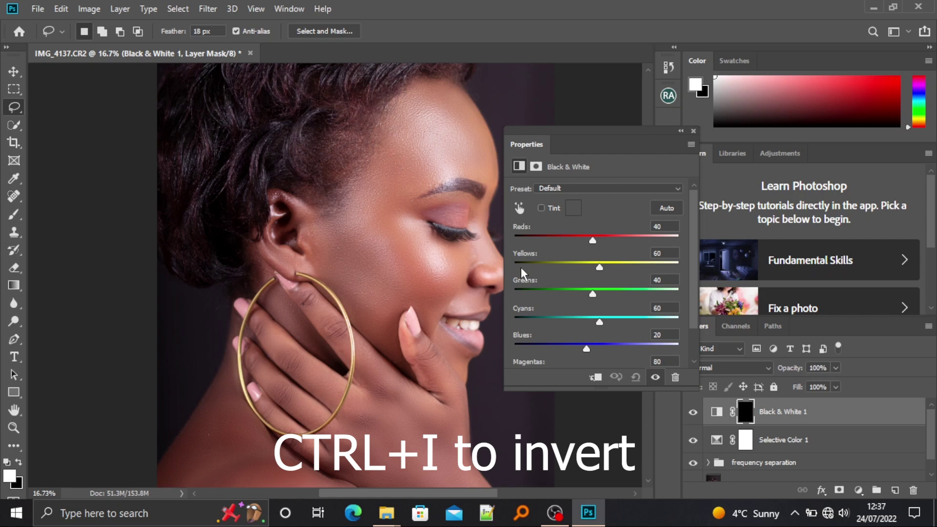
{"action": "left_click", "coordinate": [694, 130]}
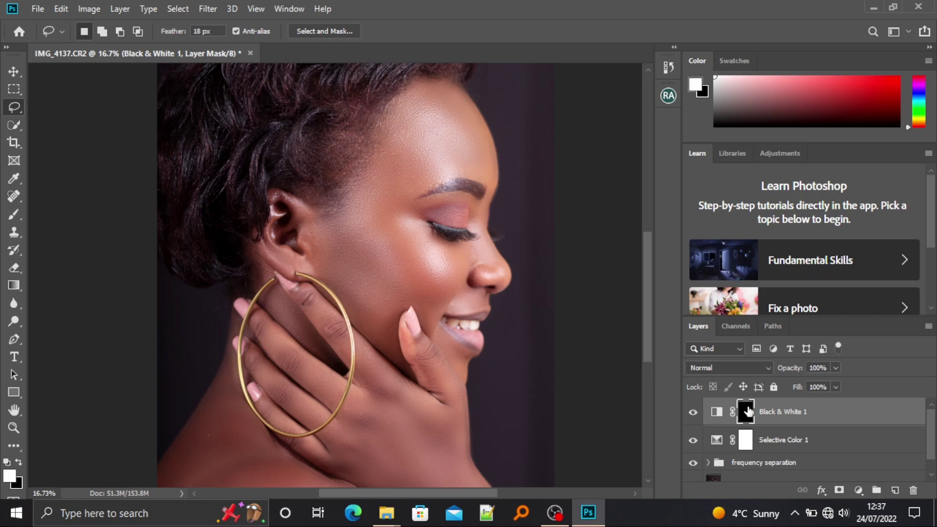
Paint white over the teeth on the Black & White mask with an 80 px soft brush to remove their yellow cast.
{"action": "left_click", "coordinate": [20, 218]}
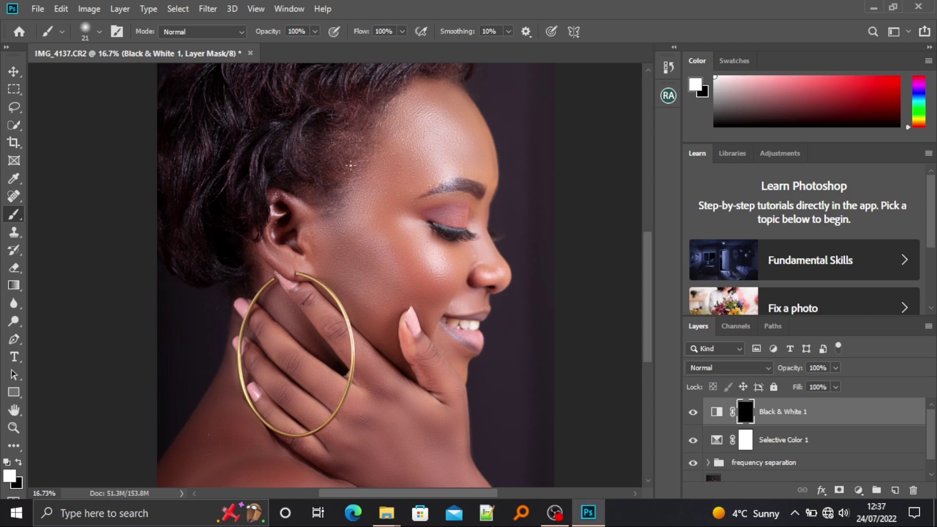
{"action": "scroll", "coordinate": [466, 333], "scroll_direction": "up", "scroll_amount": 6}
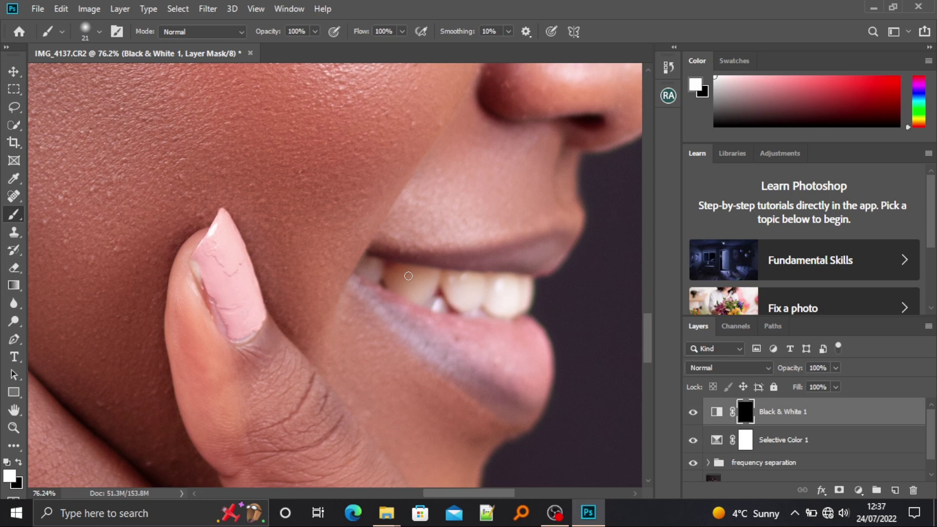
{"action": "key", "text": "bracketright"}
{"action": "key", "text": "bracketright"}
{"action": "key", "text": "bracketright"}
{"action": "key", "text": "bracketright"}
{"action": "key", "text": "bracketright"}
{"action": "key", "text": "bracketright"}
{"action": "key", "text": "bracketright"}
{"action": "key", "text": "bracketright"}
{"action": "key", "text": "bracketright"}
{"action": "mouse_move", "coordinate": [405, 281]}
{"action": "left_mouse_down"}
{"action": "mouse_move", "coordinate": [393, 273]}
{"action": "mouse_move", "coordinate": [420, 280]}
{"action": "mouse_move", "coordinate": [377, 270]}
{"action": "mouse_move", "coordinate": [459, 288]}
{"action": "mouse_move", "coordinate": [458, 297]}
{"action": "mouse_move", "coordinate": [517, 293]}
{"action": "mouse_move", "coordinate": [492, 295]}
{"action": "left_mouse_up"}
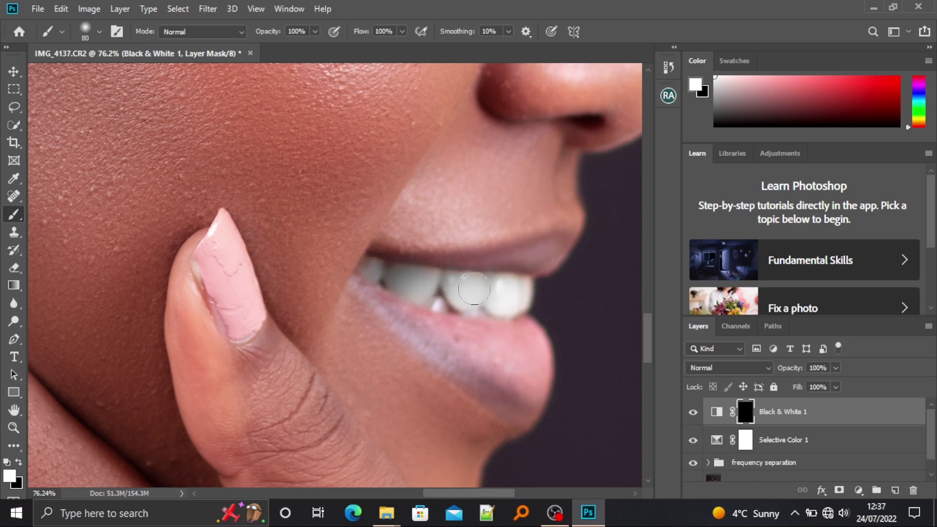
Move the Black & White and Selective Color adjustment layers into the frequency separation group.
{"action": "scroll", "coordinate": [478, 281], "scroll_direction": "down", "scroll_amount": 5, "text": "alt"}
{"action": "scroll", "coordinate": [479, 281], "scroll_direction": "down", "scroll_amount": 3, "text": "alt"}
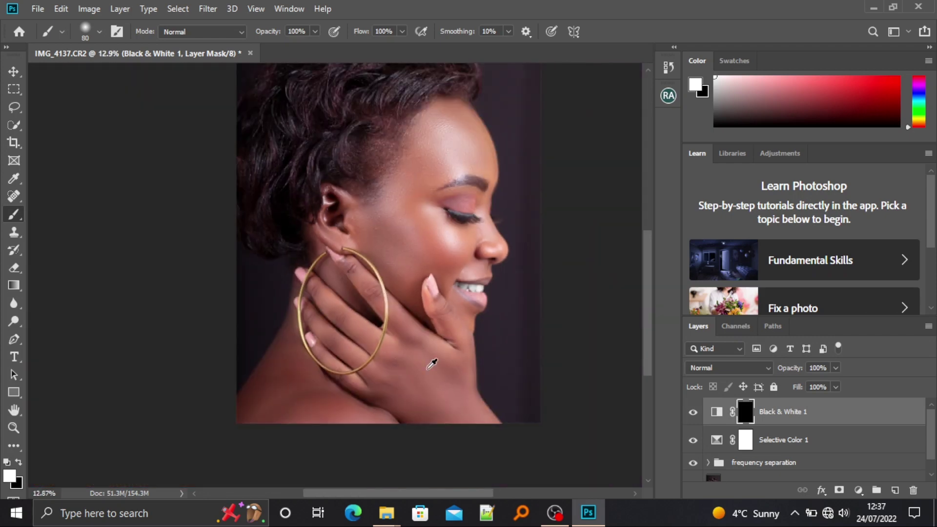
{"action": "scroll", "coordinate": [432, 364], "scroll_direction": "down", "scroll_amount": 1, "text": "alt"}
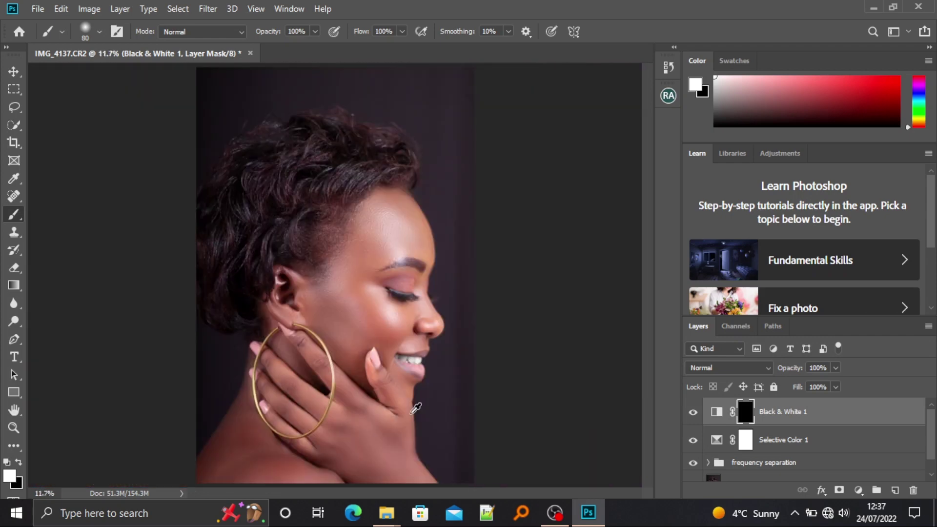
{"action": "left_click", "coordinate": [804, 440], "text": "shift"}
{"action": "left_click_drag", "start_coordinate": [806, 421], "coordinate": [804, 466]}
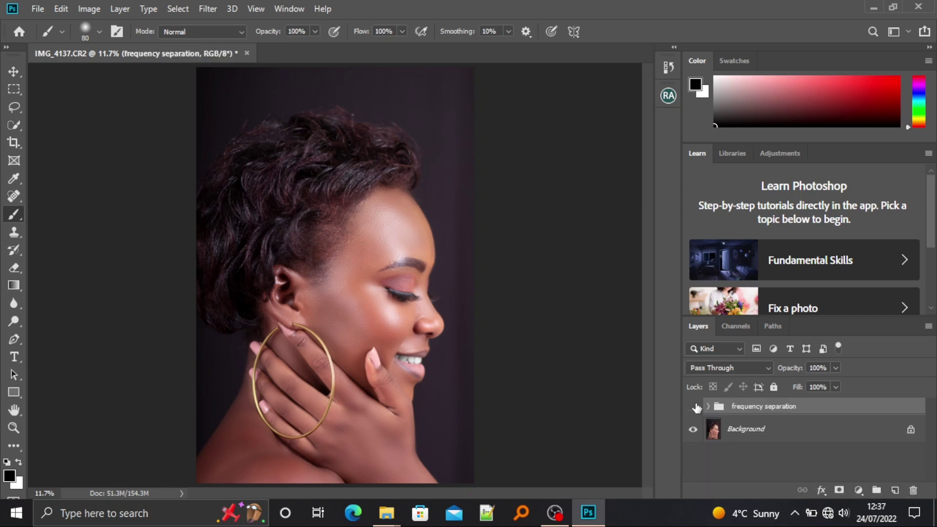
Hide and reshow the frequency separation group to compare the full retouch, and inspect the face and teeth up close.
{"action": "left_click", "coordinate": [695, 406]}
{"action": "left_click", "coordinate": [695, 407]}
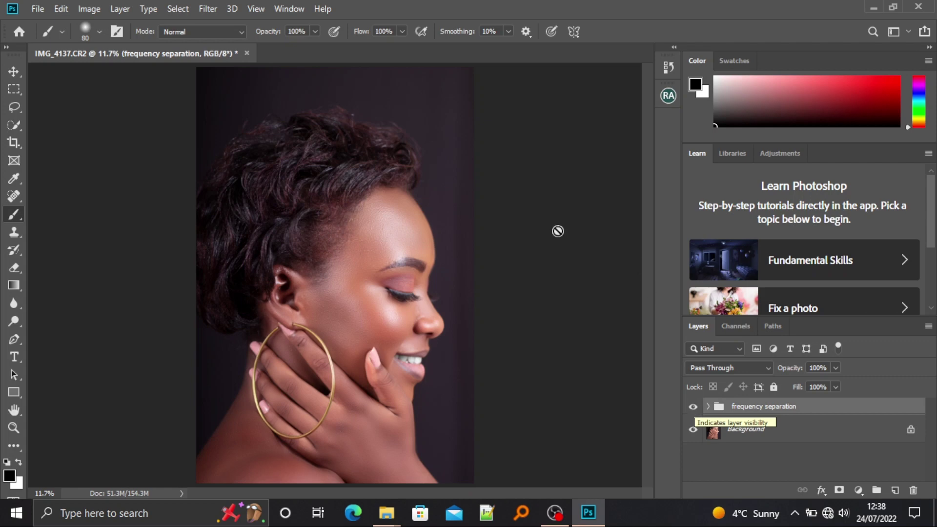
{"action": "scroll", "coordinate": [464, 273], "scroll_direction": "up", "scroll_amount": 4}
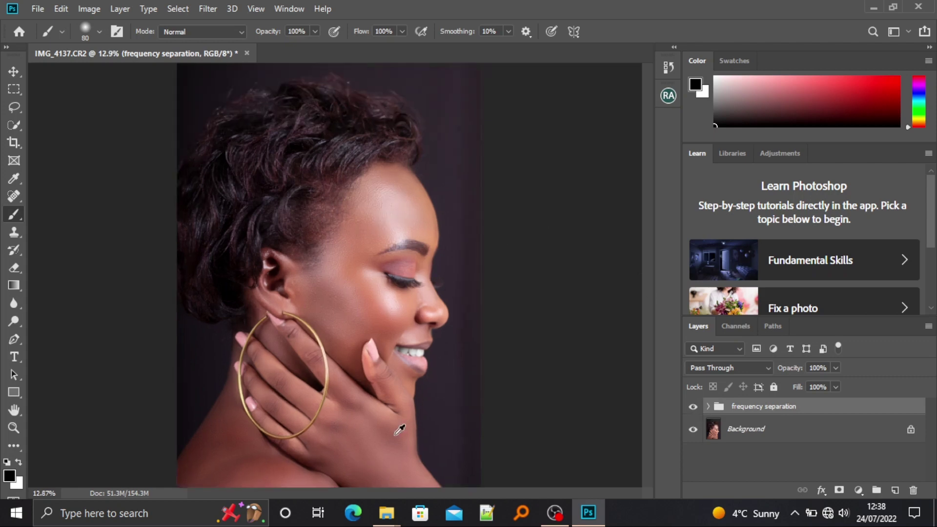
{"action": "scroll", "coordinate": [439, 161], "scroll_direction": "up", "scroll_amount": 2}
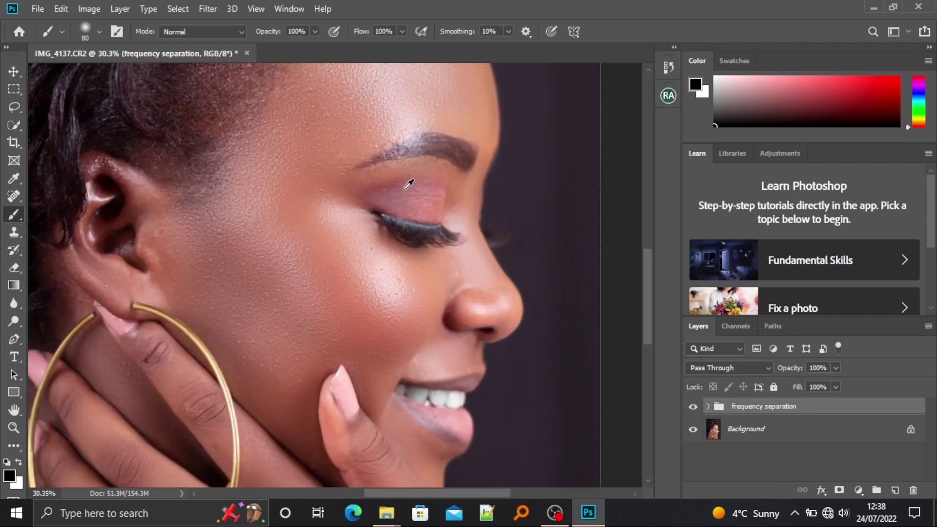
{"action": "scroll", "coordinate": [410, 184], "scroll_direction": "down", "scroll_amount": 5}
{"action": "scroll", "coordinate": [432, 293], "scroll_direction": "down", "scroll_amount": 1}
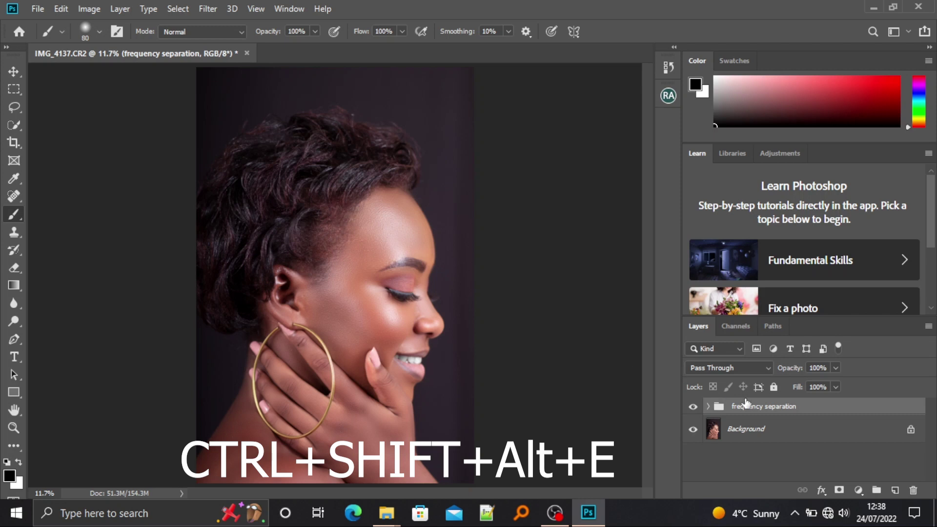
Stamp all visible layers into a new layer above the frequency separation group and name it "sharpening".
{"action": "key", "text": "ctrl+shift+alt+e"}
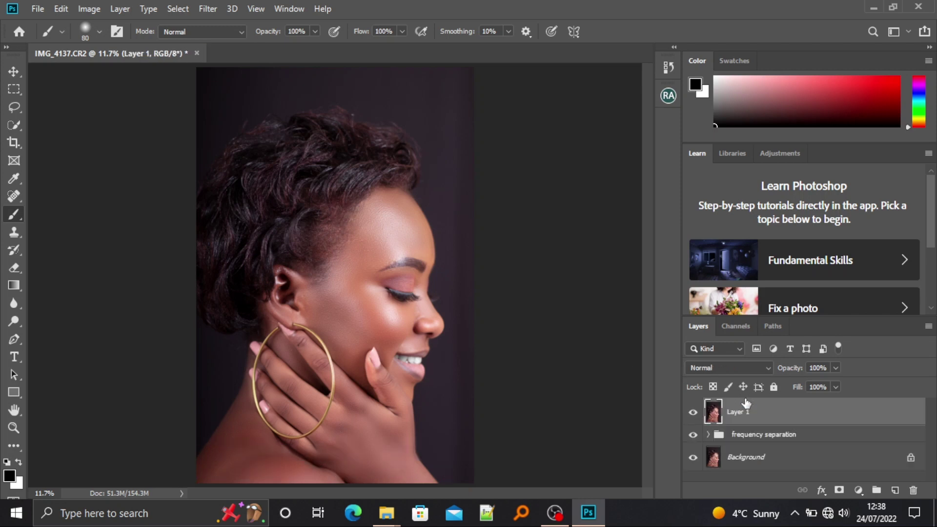
{"action": "left_click", "coordinate": [693, 413]}
{"action": "left_click", "coordinate": [693, 413]}
{"action": "double_click", "coordinate": [747, 413]}
{"action": "type", "text": "sharpening"}
{"action": "left_click", "coordinate": [833, 420]}
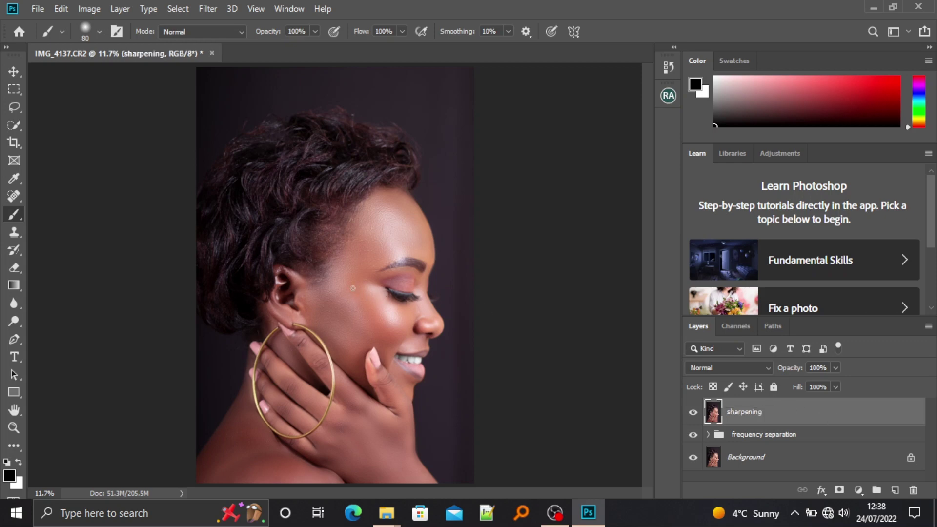
{"action": "scroll", "coordinate": [350, 287], "scroll_direction": "up", "scroll_amount": 3}
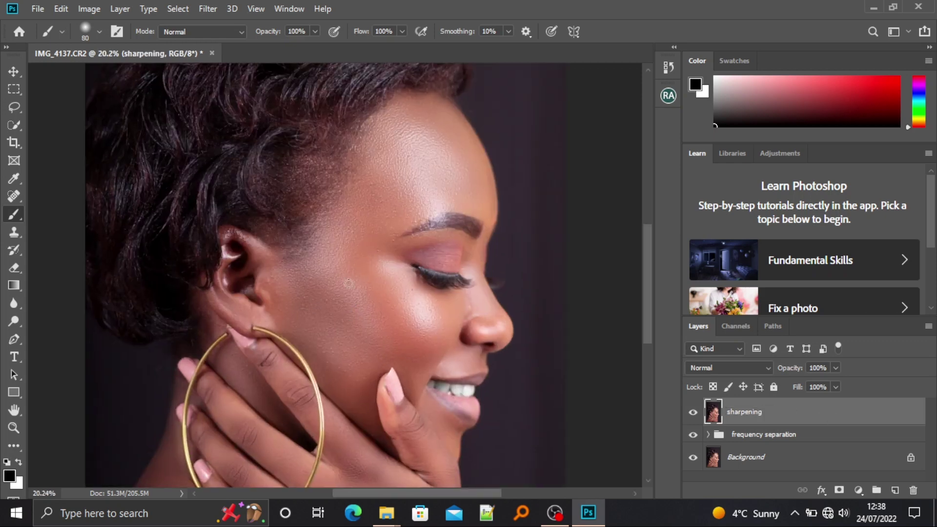
Apply a High Pass filter to the sharpening layer with a small radius that leaves only faint fine edges.
{"action": "left_click", "coordinate": [215, 8]}
{"action": "mouse_move", "coordinate": [265, 281]}
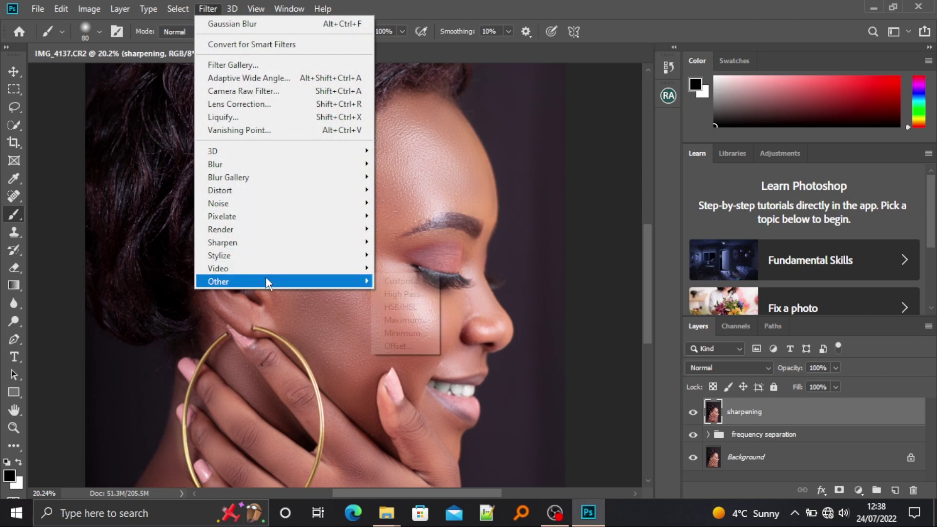
{"action": "left_click", "coordinate": [396, 295]}
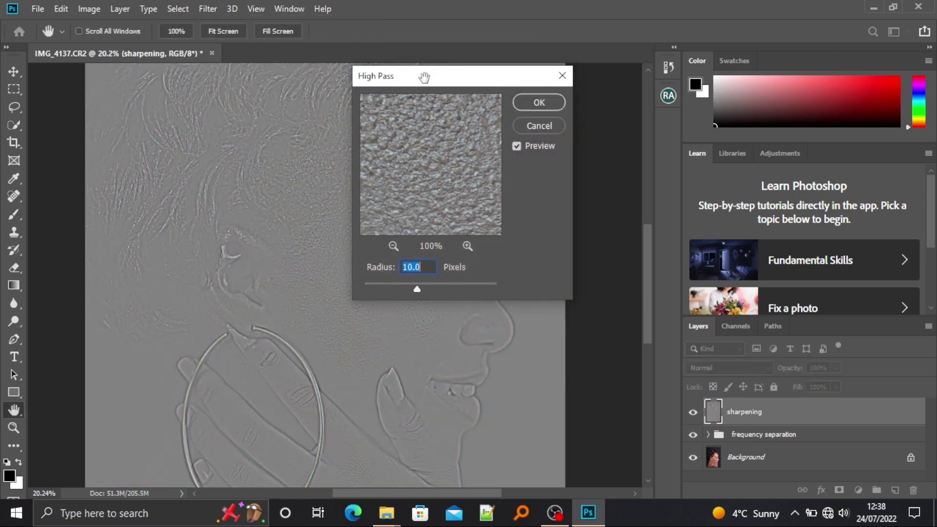
{"action": "left_click_drag", "start_coordinate": [424, 78], "coordinate": [692, 92]}
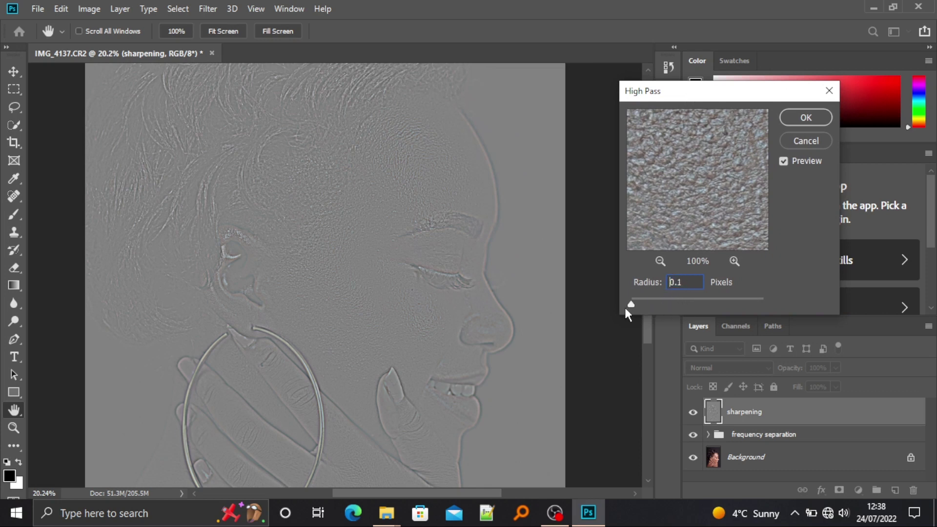
{"action": "left_click_drag", "start_coordinate": [625, 309], "coordinate": [640, 304]}
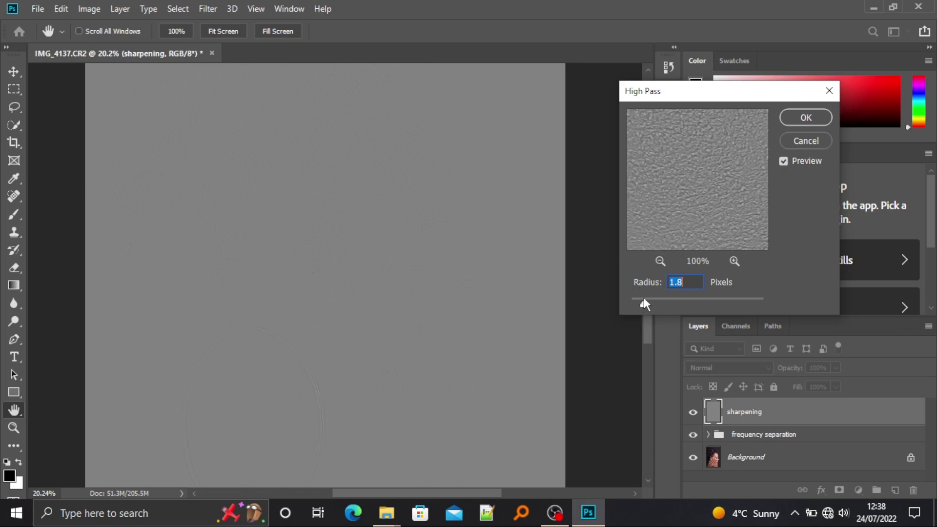
{"action": "left_click_drag", "start_coordinate": [672, 302], "coordinate": [706, 304]}
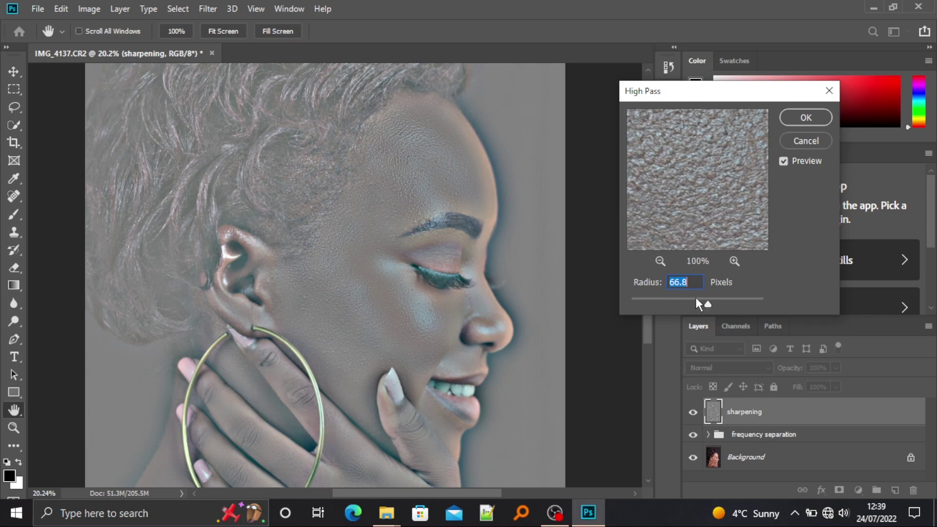
{"action": "left_click_drag", "start_coordinate": [693, 301], "coordinate": [652, 303]}
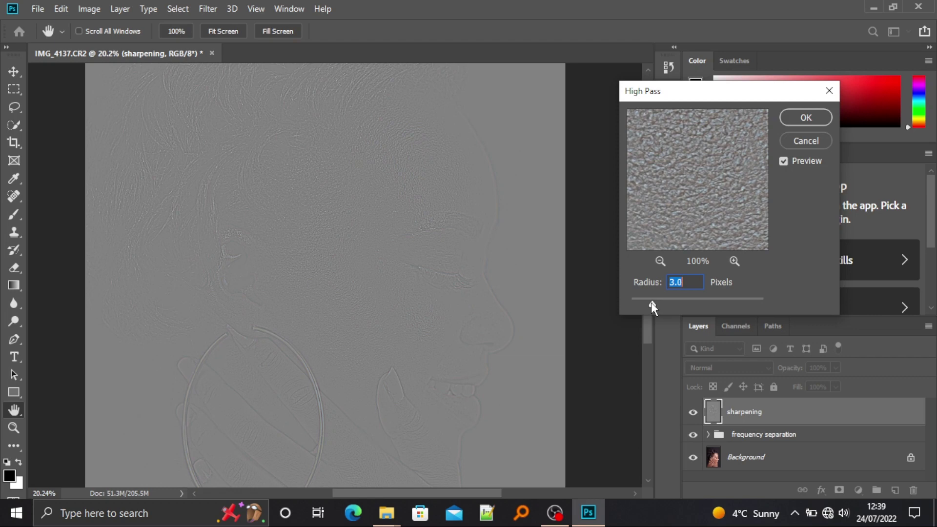
{"action": "left_click_drag", "start_coordinate": [652, 303], "coordinate": [651, 303]}
{"action": "left_click", "coordinate": [795, 122]}
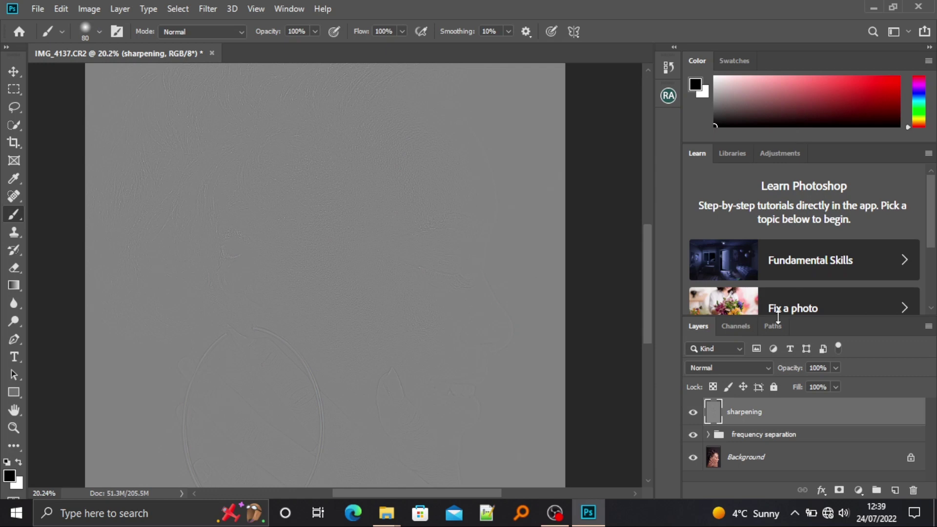
Set the sharpening layer's blend mode to Vivid Light, and hide and reshow the layer to compare the sharpening on the face.
{"action": "left_click", "coordinate": [750, 372]}
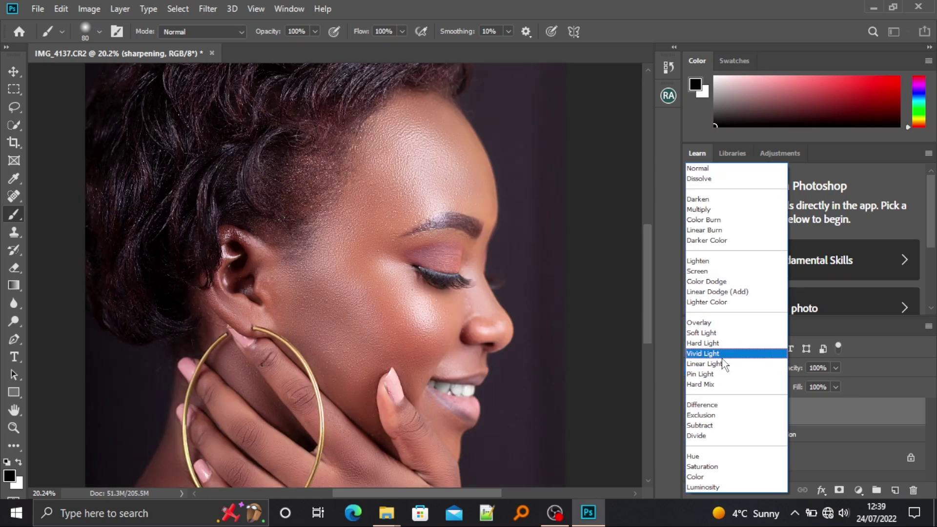
{"action": "left_click", "coordinate": [722, 358]}
{"action": "left_click", "coordinate": [693, 412]}
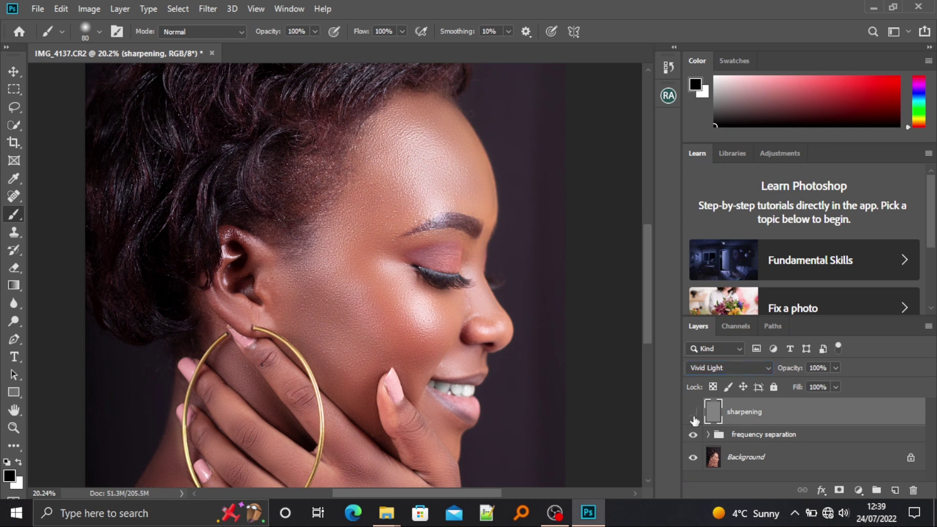
{"action": "left_click", "coordinate": [693, 413]}
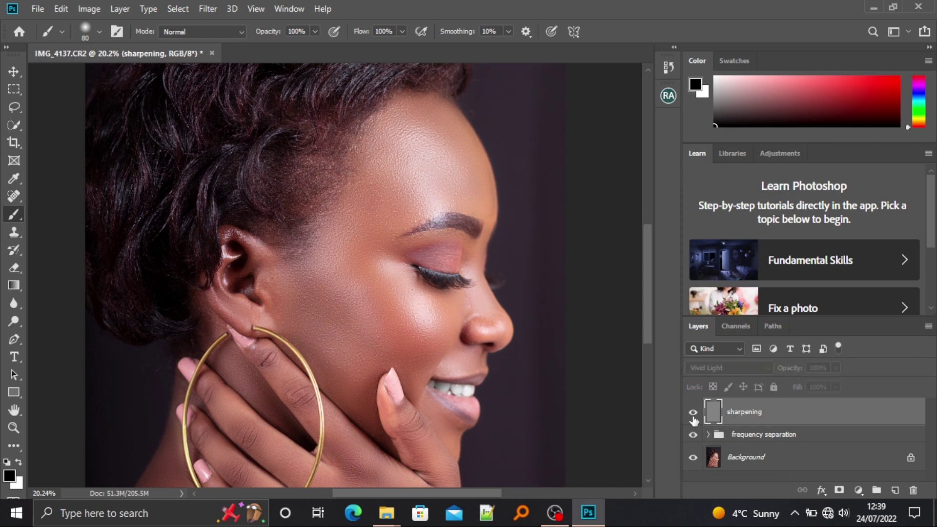
{"action": "scroll", "coordinate": [391, 307], "scroll_direction": "up", "scroll_amount": 3}
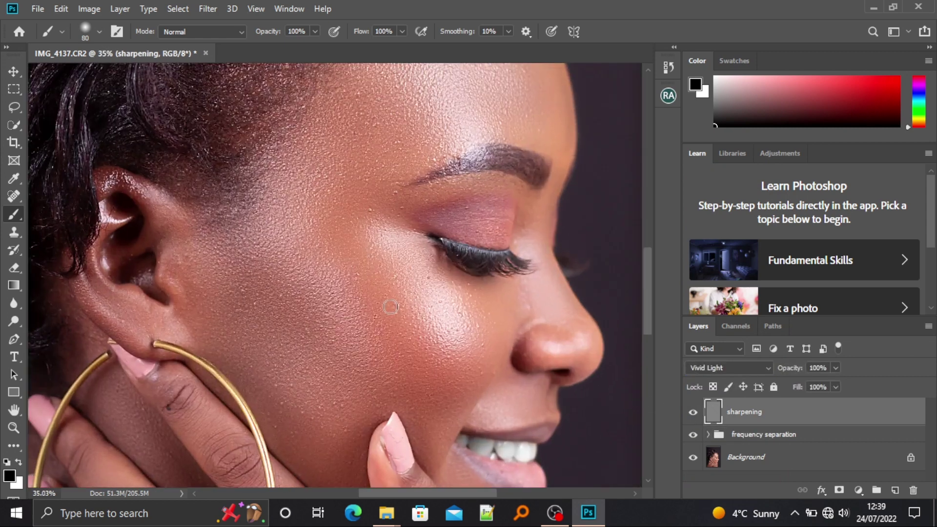
{"action": "left_click", "coordinate": [693, 413]}
{"action": "left_click", "coordinate": [693, 413]}
{"action": "scroll", "coordinate": [341, 285], "scroll_direction": "down", "scroll_amount": 3}
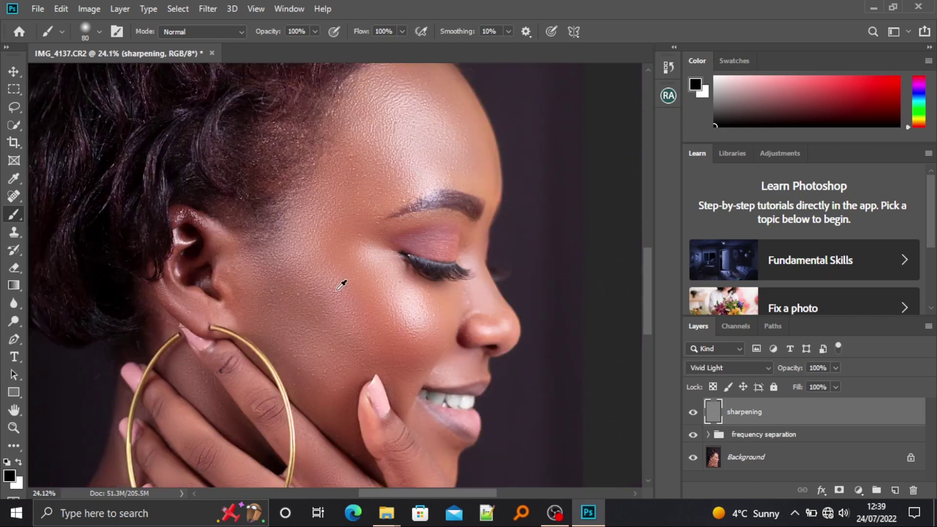
{"action": "scroll", "coordinate": [412, 314], "scroll_direction": "down", "scroll_amount": 1}
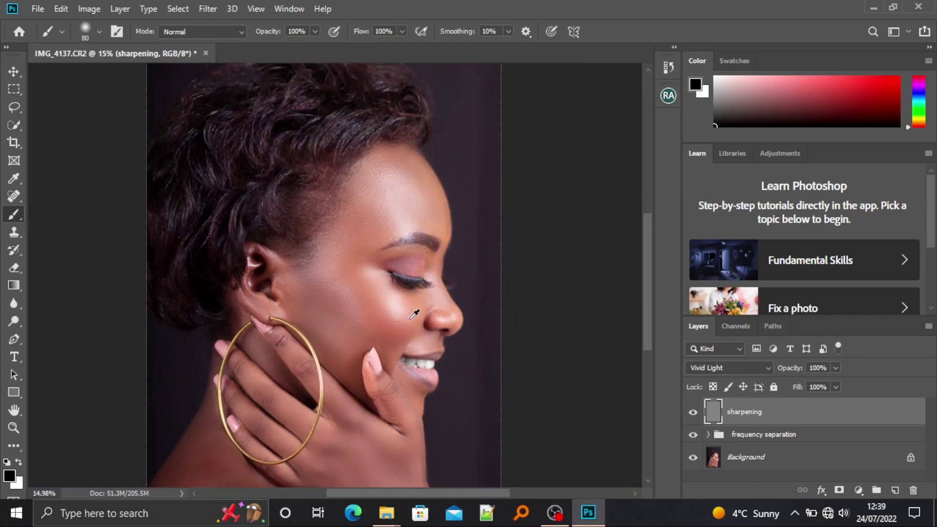
Move the sharpening layer into the frequency separation group, and hide and reshow the group to compare the whole retouch.
{"action": "left_click_drag", "start_coordinate": [755, 421], "coordinate": [754, 442]}
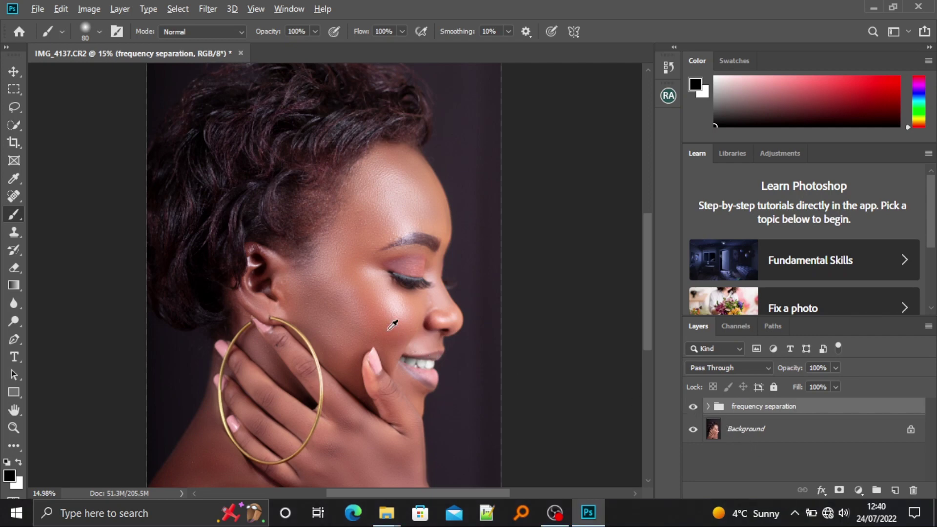
{"action": "scroll", "coordinate": [392, 324], "scroll_direction": "up", "scroll_amount": 3}
{"action": "scroll", "coordinate": [393, 325], "scroll_direction": "down", "scroll_amount": 1}
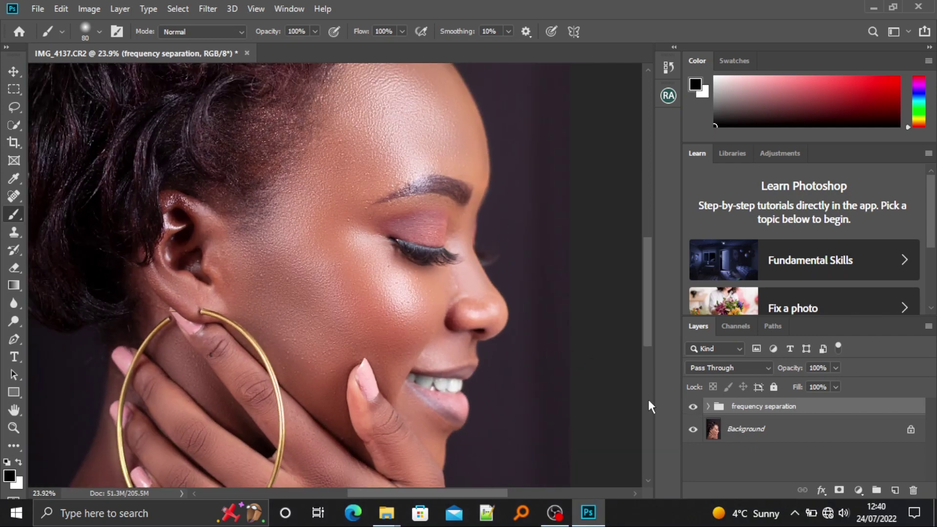
{"action": "left_click", "coordinate": [693, 407]}
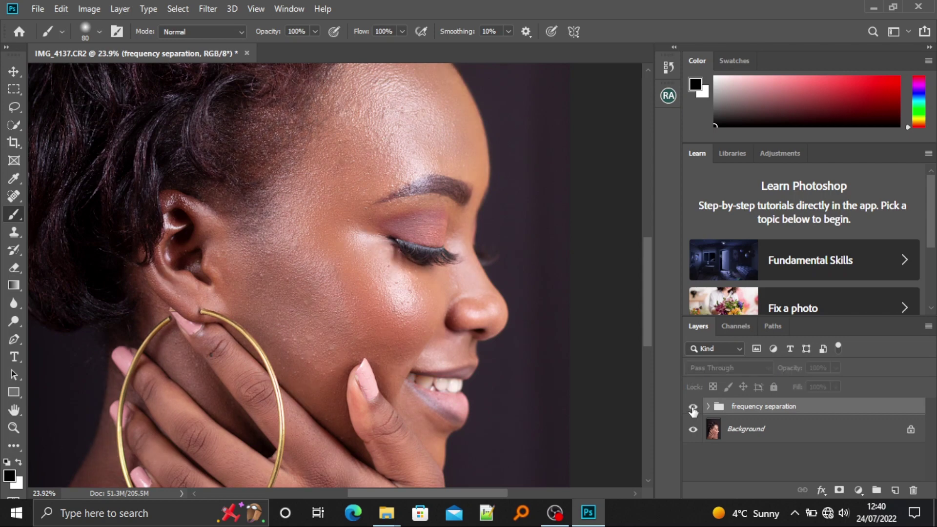
{"action": "left_click", "coordinate": [693, 407]}
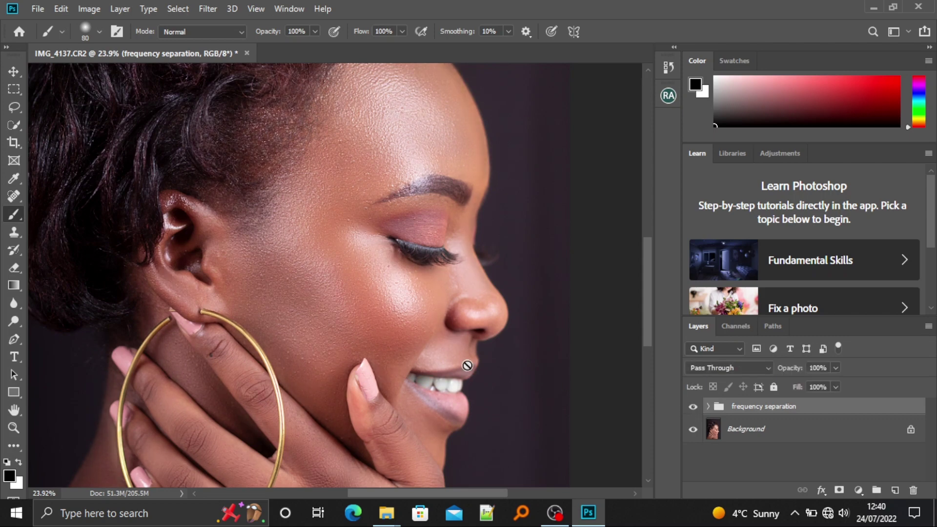